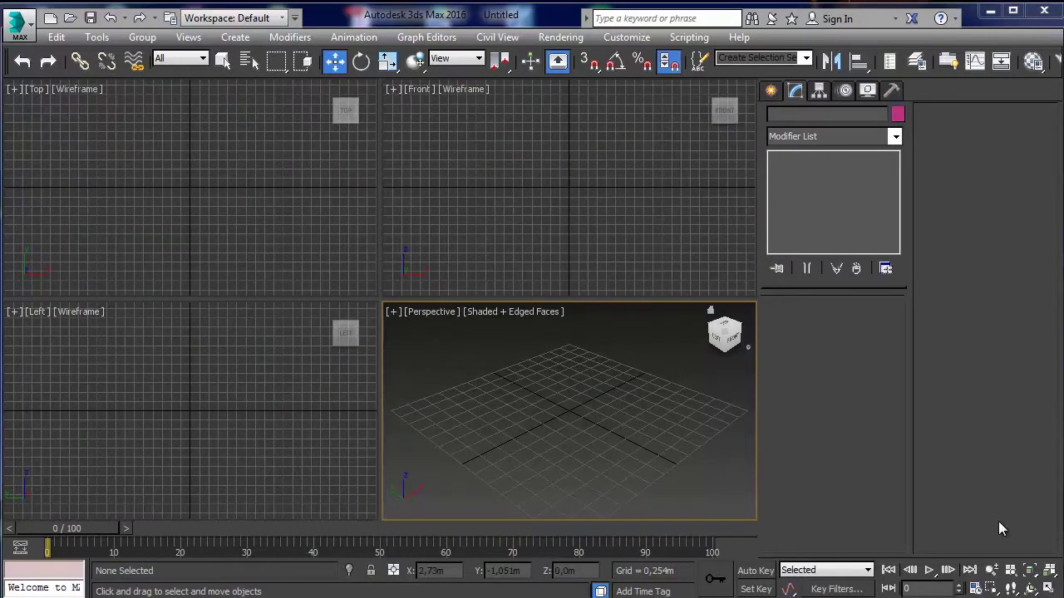
- Keep the Selection Filter on All and show the Standard Primitives object types
{"action": "left_click", "coordinate": [195, 60]}
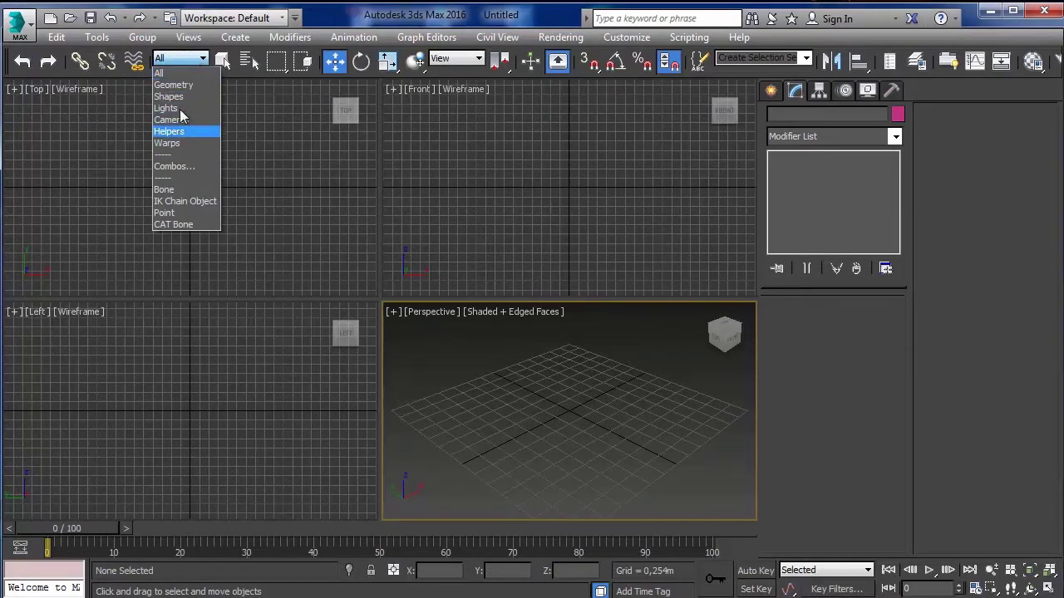
{"action": "left_click", "coordinate": [166, 73]}
{"action": "left_click", "coordinate": [771, 91]}
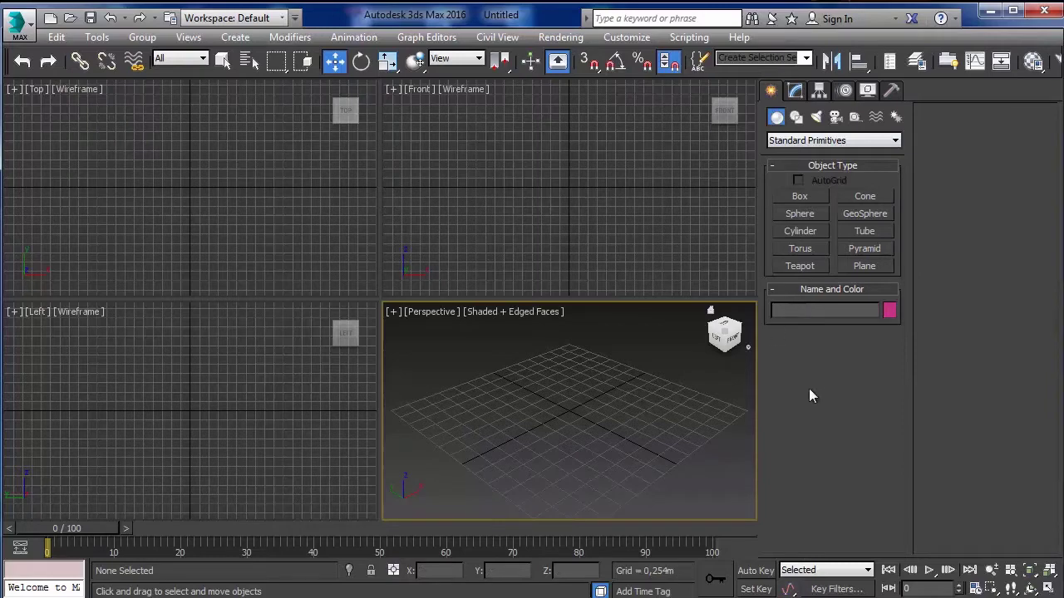
- Maximize the Perspective viewport and drag out coloured spheres of various sizes
{"action": "key", "text": "alt+w"}
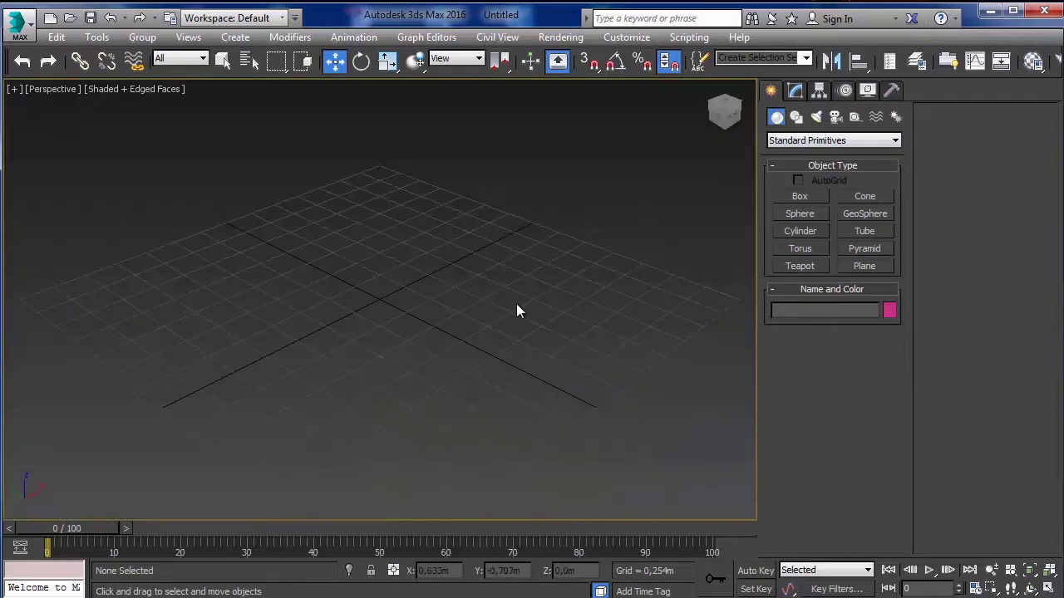
{"action": "left_click", "coordinate": [819, 213]}
{"action": "scroll", "coordinate": [473, 310], "scroll_direction": "down", "scroll_amount": 2}
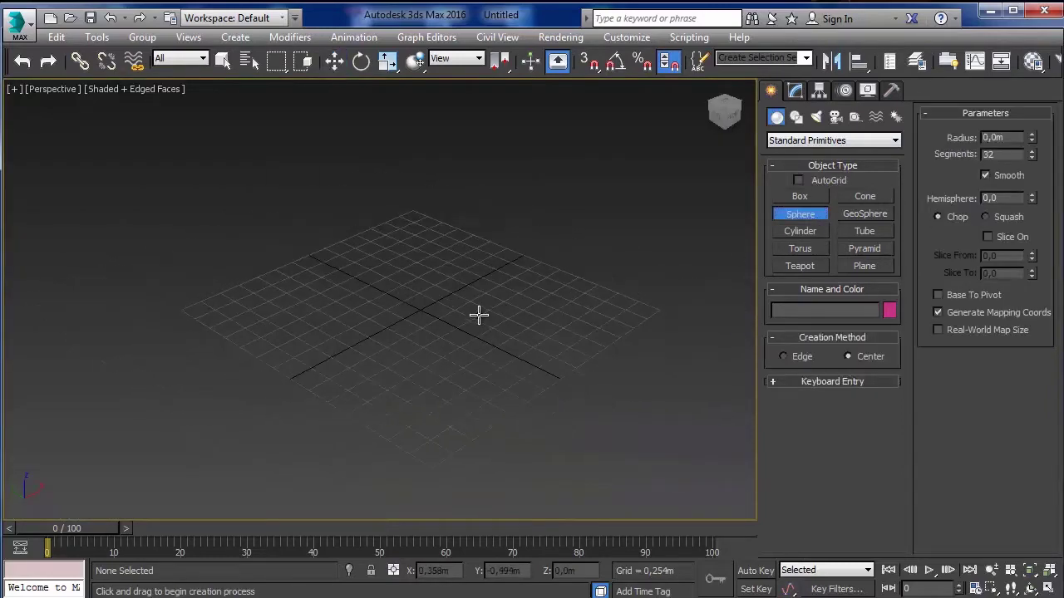
{"action": "left_click_drag", "start_coordinate": [418, 307], "coordinate": [462, 309]}
{"action": "mouse_move", "coordinate": [490, 260]}
{"action": "left_mouse_down"}
{"action": "mouse_move", "coordinate": [536, 359]}
{"action": "mouse_move", "coordinate": [569, 359]}
{"action": "left_mouse_up"}
{"action": "left_click_drag", "start_coordinate": [388, 358], "coordinate": [402, 358]}
{"action": "left_click_drag", "start_coordinate": [311, 300], "coordinate": [340, 301]}
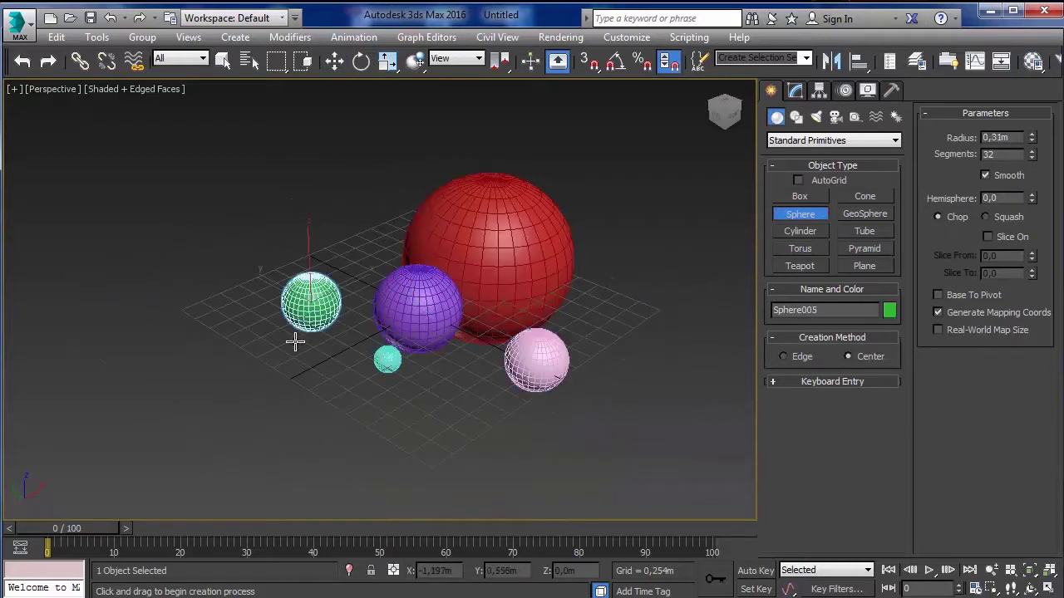
{"action": "left_click_drag", "start_coordinate": [290, 370], "coordinate": [333, 371]}
{"action": "left_click_drag", "start_coordinate": [409, 417], "coordinate": [427, 417]}
{"action": "left_click_drag", "start_coordinate": [446, 392], "coordinate": [452, 391]}
{"action": "left_click_drag", "start_coordinate": [354, 218], "coordinate": [533, 252]}
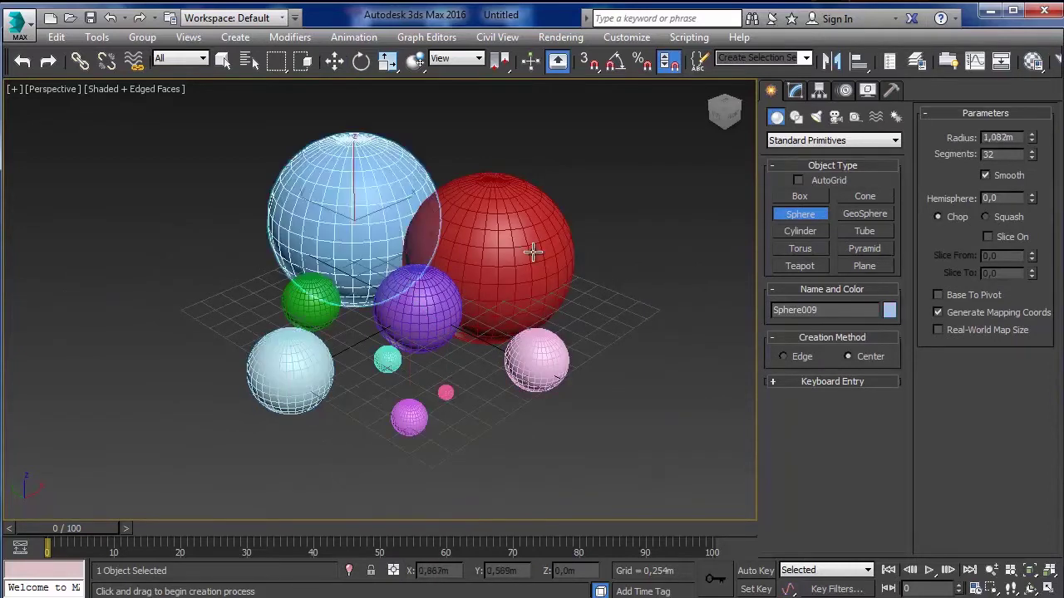
- Draw five boxes: pink, large blue, green, tall light-cyan and yellow
{"action": "left_click", "coordinate": [825, 198]}
{"action": "left_click_drag", "start_coordinate": [636, 361], "coordinate": [592, 304]}
{"action": "left_click", "coordinate": [708, 299]}
{"action": "left_click_drag", "start_coordinate": [651, 141], "coordinate": [693, 287]}
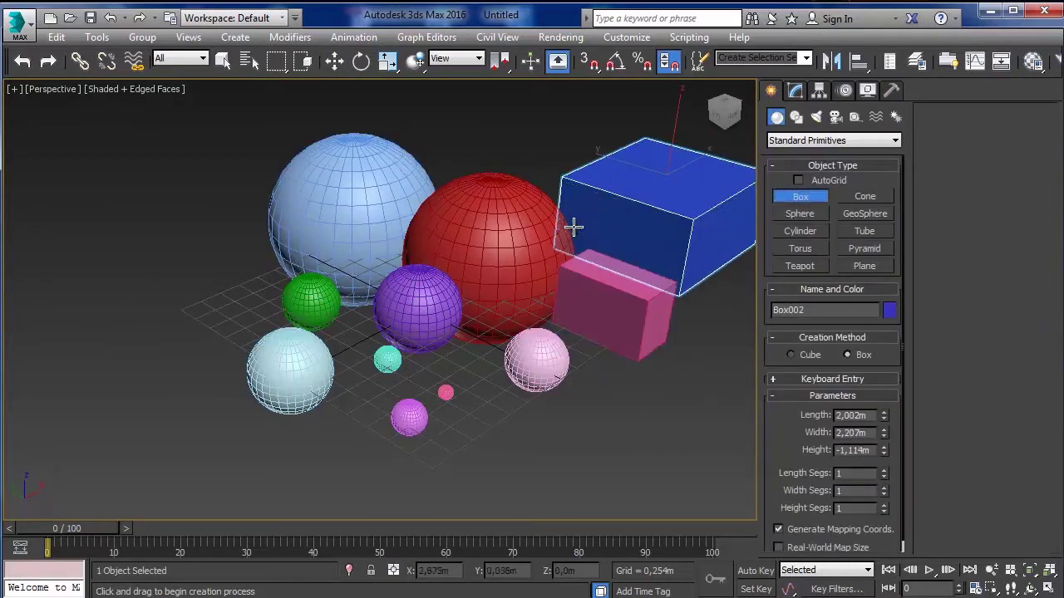
{"action": "left_click", "coordinate": [574, 226]}
{"action": "left_click_drag", "start_coordinate": [550, 290], "coordinate": [499, 419]}
{"action": "left_click", "coordinate": [458, 418]}
{"action": "left_click_drag", "start_coordinate": [420, 332], "coordinate": [457, 366]}
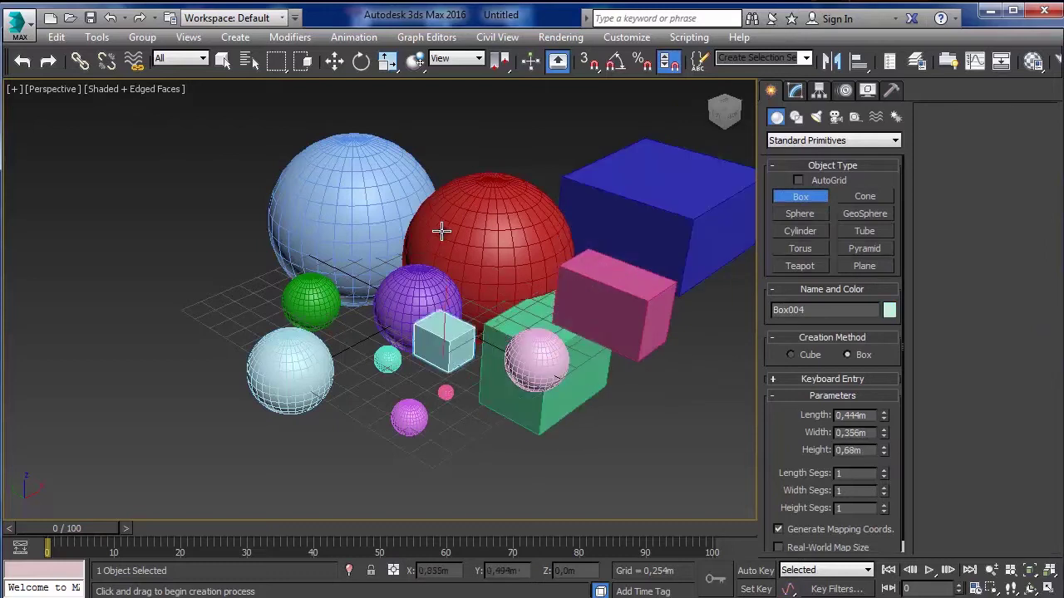
{"action": "left_click", "coordinate": [470, 136]}
{"action": "left_click_drag", "start_coordinate": [469, 135], "coordinate": [577, 202]}
{"action": "left_click", "coordinate": [490, 183]}
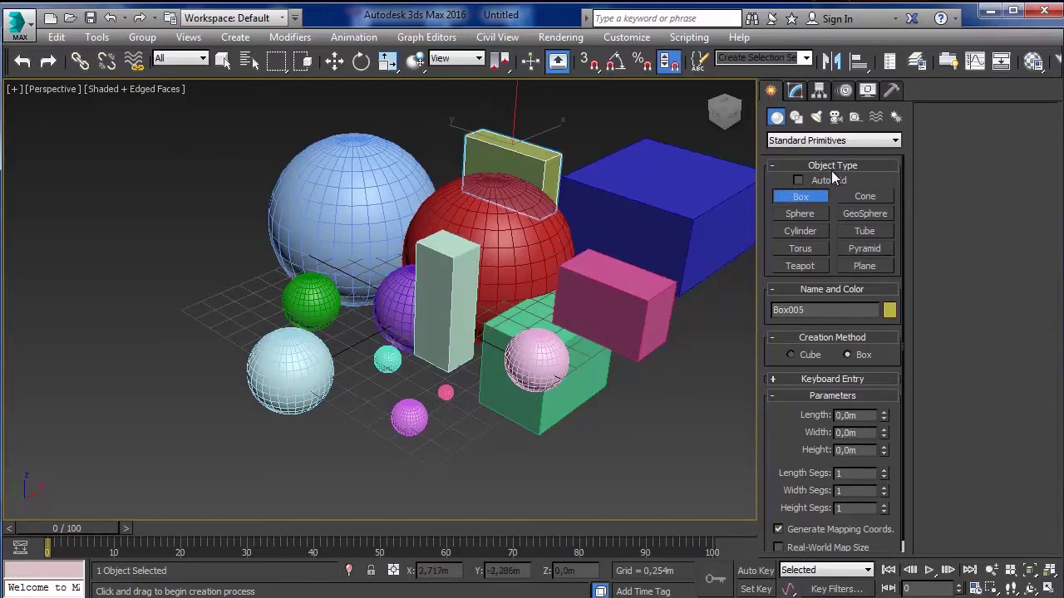
{"action": "left_click", "coordinate": [816, 117]}
- Draw eleven spline circles of different sizes around the spheres and boxes
{"action": "left_click", "coordinate": [796, 116]}
{"action": "left_click", "coordinate": [800, 226]}
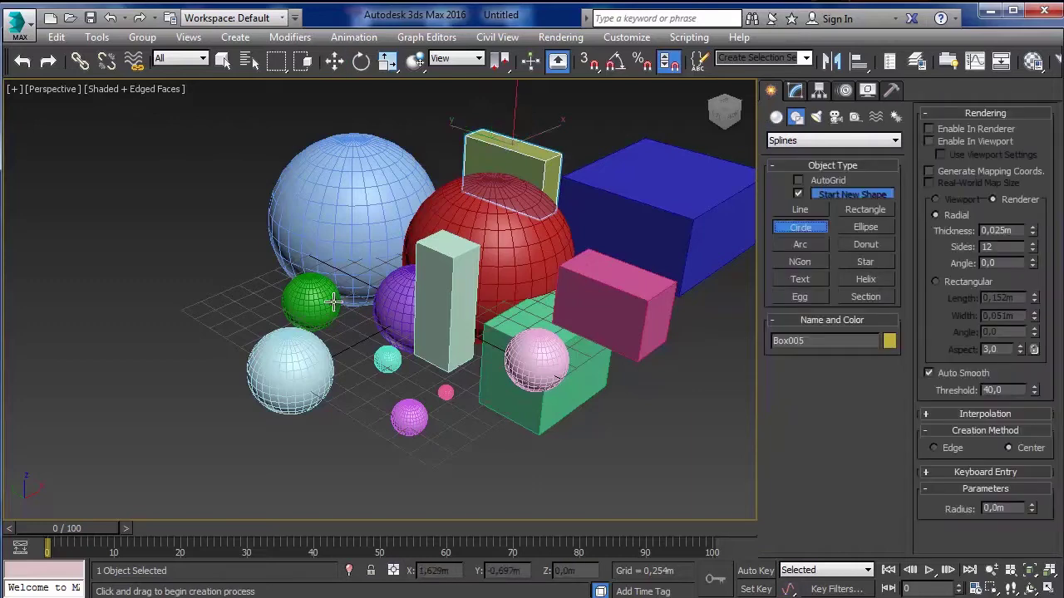
{"action": "left_click_drag", "start_coordinate": [200, 315], "coordinate": [261, 316]}
{"action": "left_click_drag", "start_coordinate": [231, 263], "coordinate": [281, 264]}
{"action": "left_click_drag", "start_coordinate": [388, 361], "coordinate": [430, 365]}
{"action": "left_click_drag", "start_coordinate": [303, 461], "coordinate": [370, 461]}
{"action": "left_click_drag", "start_coordinate": [458, 444], "coordinate": [497, 444]}
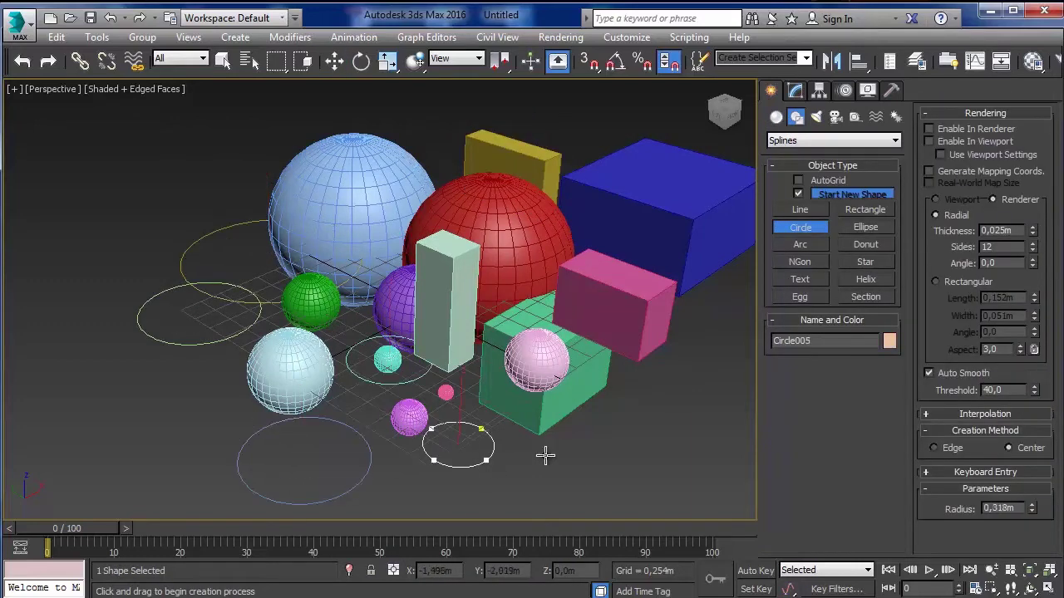
{"action": "left_click_drag", "start_coordinate": [632, 428], "coordinate": [712, 428]}
{"action": "left_click_drag", "start_coordinate": [680, 343], "coordinate": [713, 343]}
{"action": "left_click_drag", "start_coordinate": [606, 214], "coordinate": [655, 213]}
{"action": "left_click", "coordinate": [446, 117]}
{"action": "left_click_drag", "start_coordinate": [461, 83], "coordinate": [267, 83]}
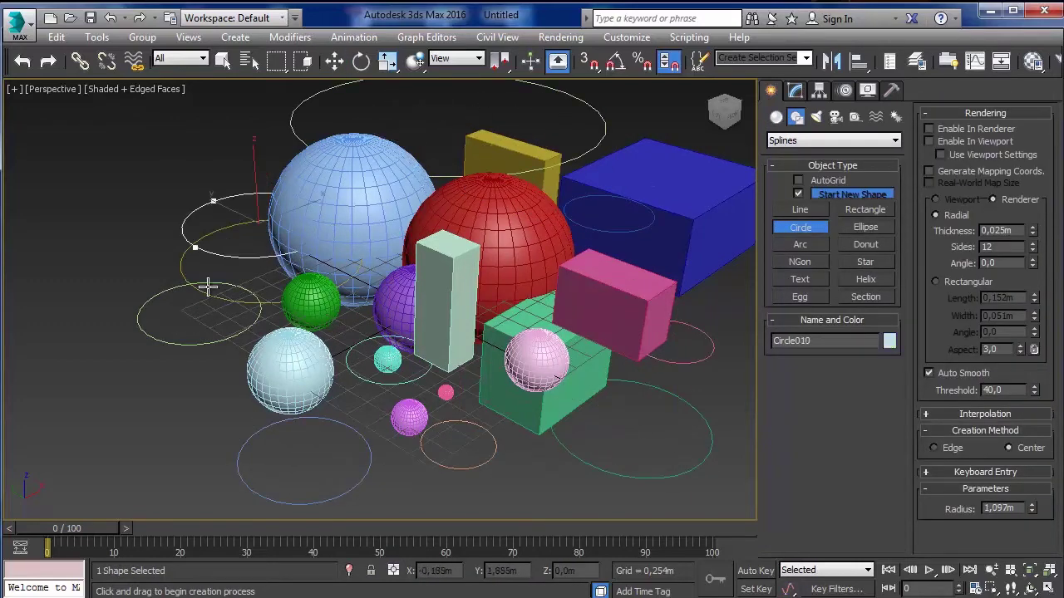
{"action": "left_click_drag", "start_coordinate": [59, 425], "coordinate": [189, 425]}
- Zoom the view out and show the Photometric light types
{"action": "scroll", "coordinate": [357, 399], "scroll_direction": "down", "scroll_amount": 2}
{"action": "scroll", "coordinate": [358, 399], "scroll_direction": "down", "scroll_amount": 3}
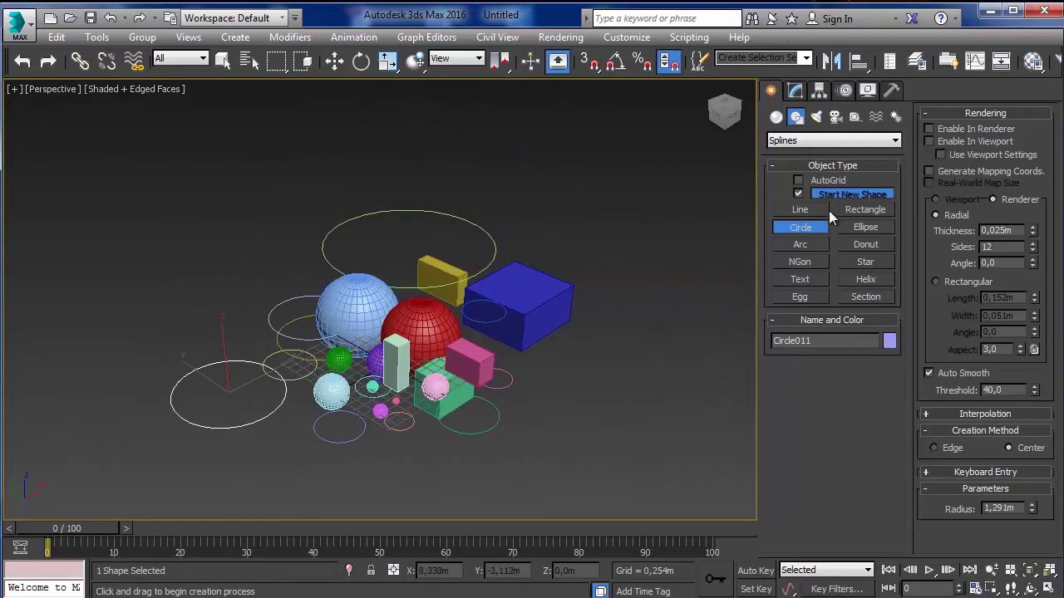
{"action": "left_click", "coordinate": [817, 118]}
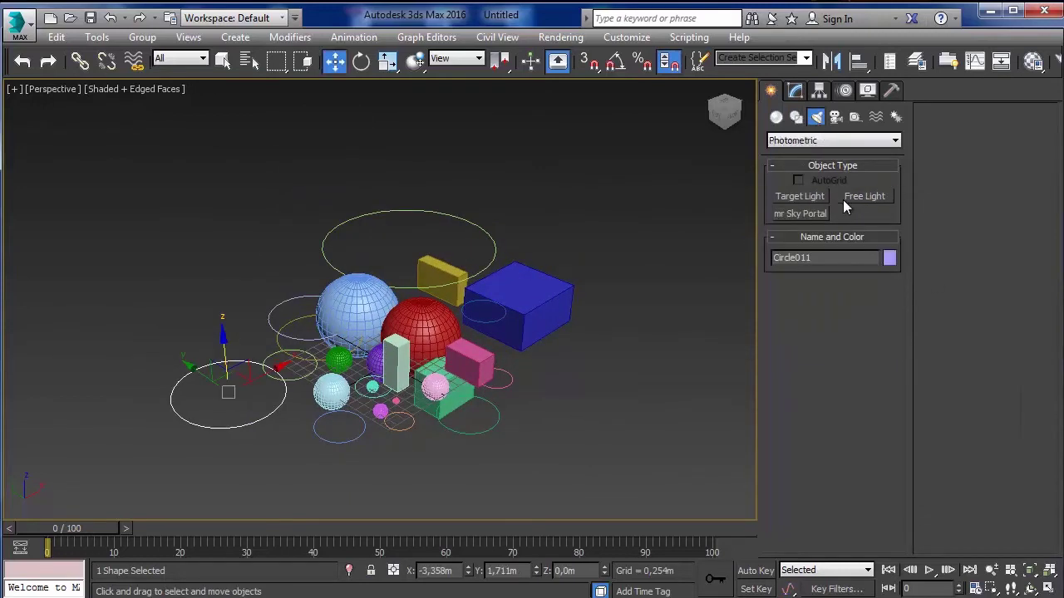
- Place eleven Free Lights around the objects, declining the exposure control change
{"action": "left_click", "coordinate": [844, 199]}
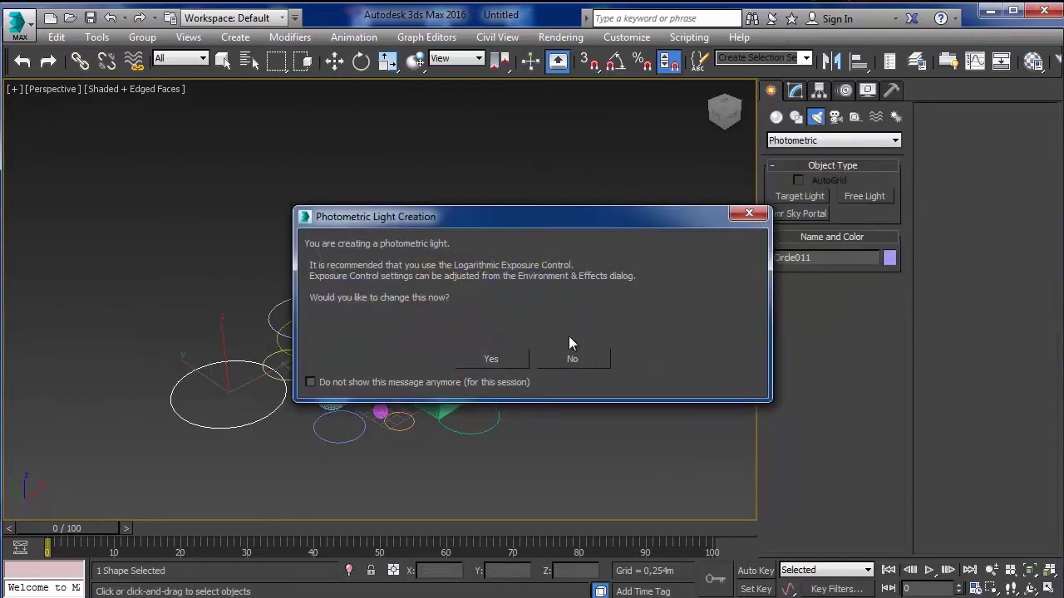
{"action": "left_click", "coordinate": [521, 359]}
{"action": "left_click", "coordinate": [616, 256]}
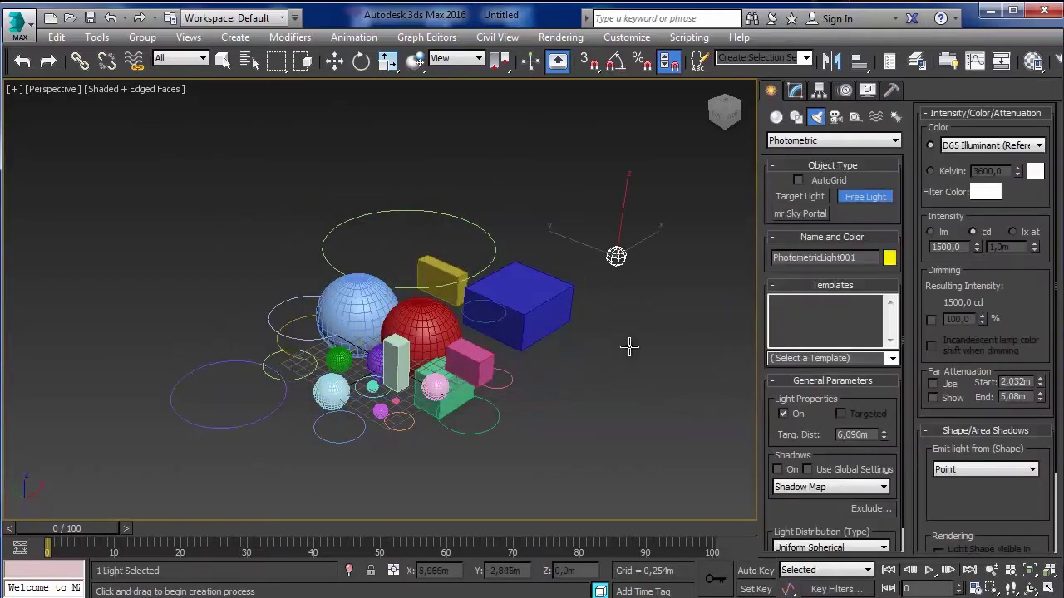
{"action": "left_click", "coordinate": [629, 347]}
{"action": "left_click", "coordinate": [501, 404]}
{"action": "left_click", "coordinate": [273, 323]}
{"action": "left_click", "coordinate": [147, 393]}
{"action": "left_click", "coordinate": [218, 207]}
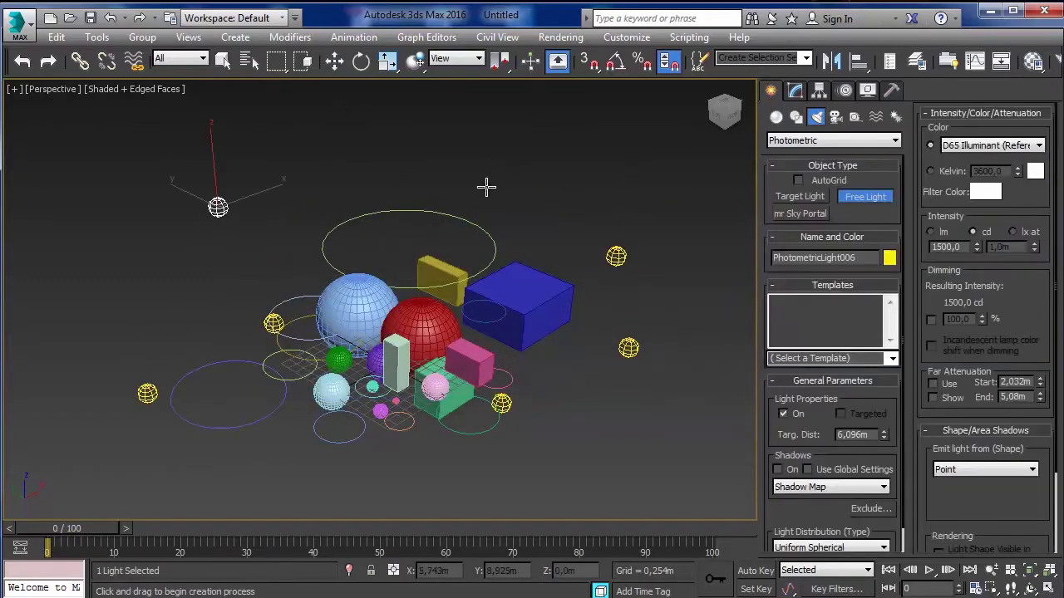
{"action": "left_click", "coordinate": [504, 183]}
{"action": "left_click", "coordinate": [375, 451]}
{"action": "left_click", "coordinate": [226, 338]}
{"action": "left_click", "coordinate": [377, 260]}
{"action": "left_click", "coordinate": [539, 334]}
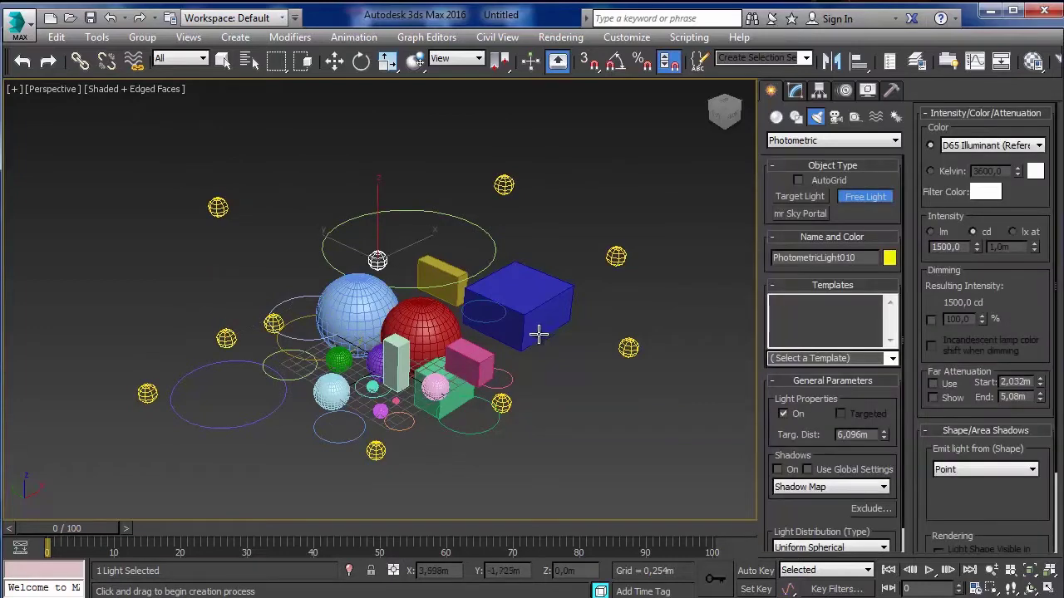
{"action": "left_click", "coordinate": [835, 118]}
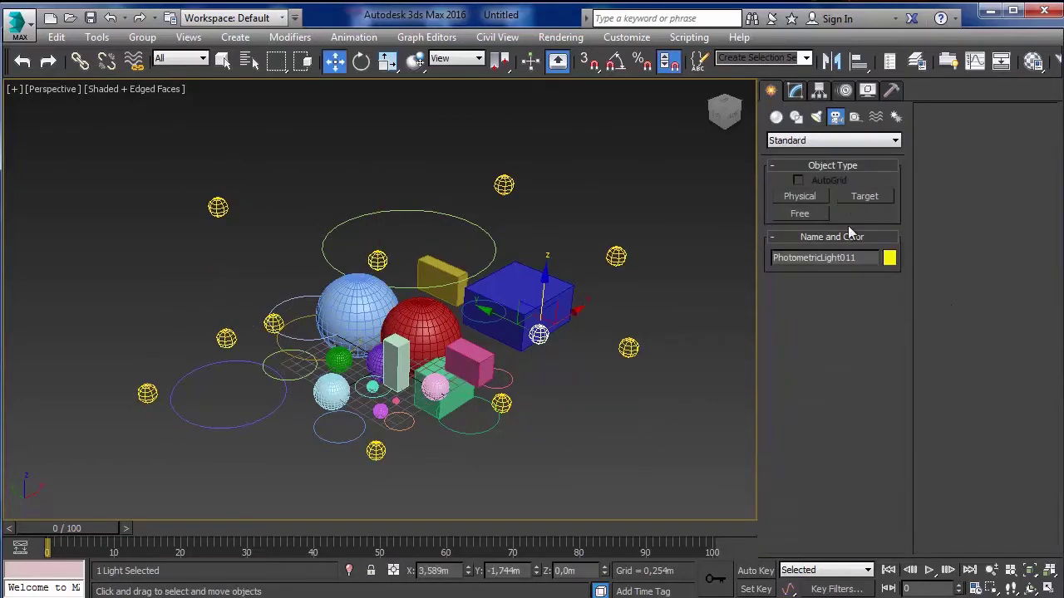
- Place seven Free cameras around the spheres and boxes
{"action": "left_click", "coordinate": [800, 214]}
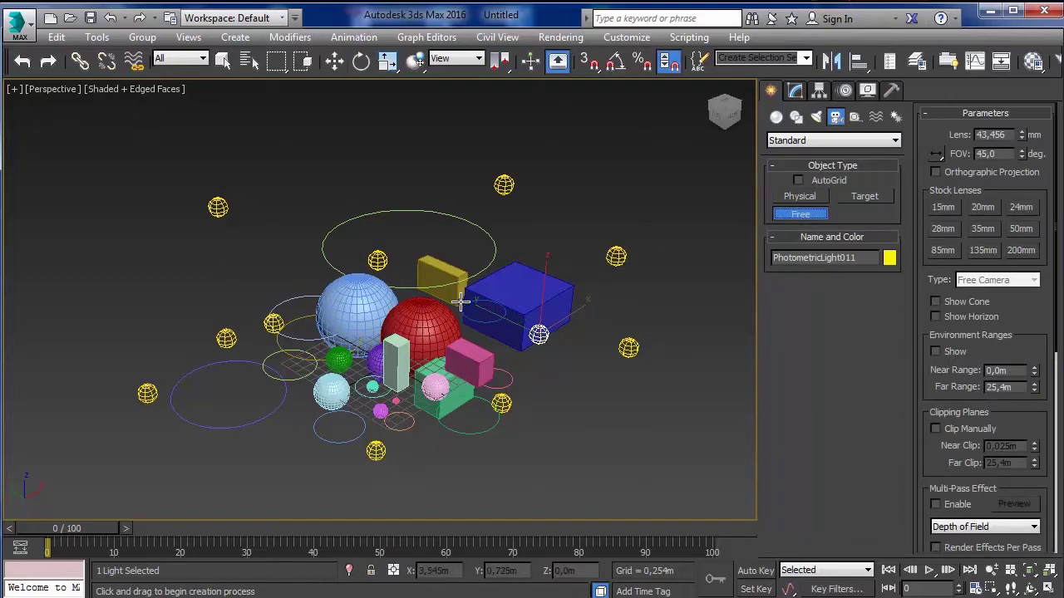
{"action": "left_click", "coordinate": [459, 233]}
{"action": "left_click", "coordinate": [315, 275]}
{"action": "left_click", "coordinate": [194, 373]}
{"action": "left_click", "coordinate": [405, 433]}
{"action": "left_click", "coordinate": [452, 303]}
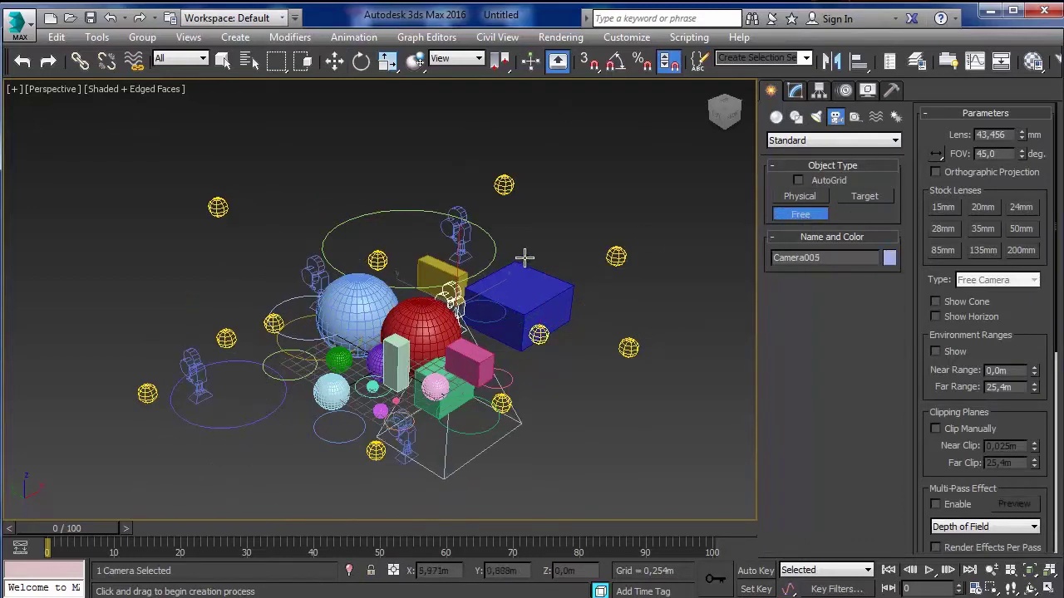
{"action": "left_click", "coordinate": [524, 257]}
{"action": "left_click", "coordinate": [404, 254]}
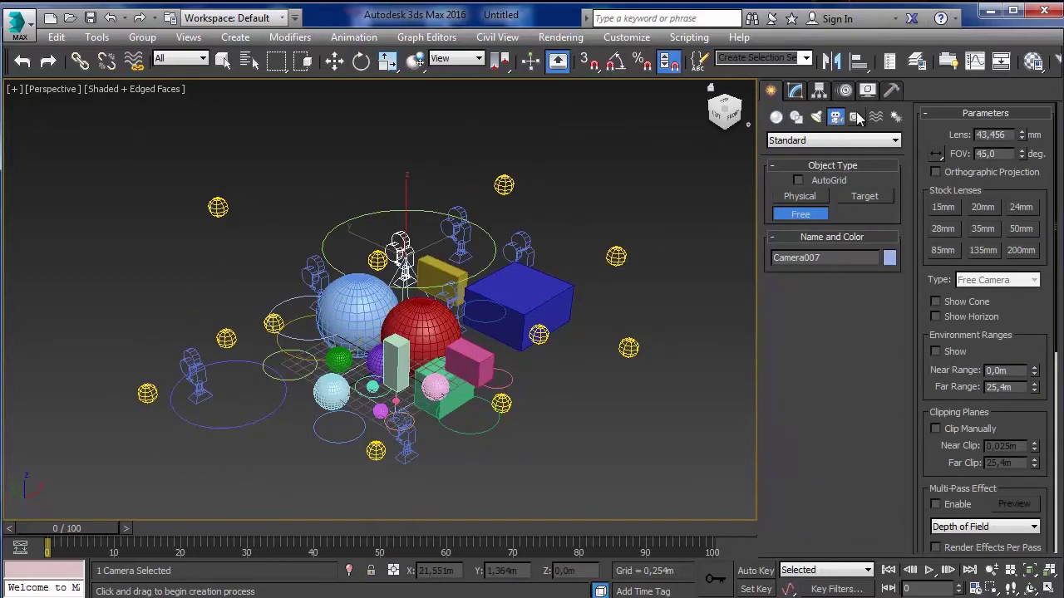
{"action": "left_click", "coordinate": [856, 117]}
- Place thirteen Point helpers around the scene, then switch to Select and Move (W)
{"action": "left_click", "coordinate": [800, 248]}
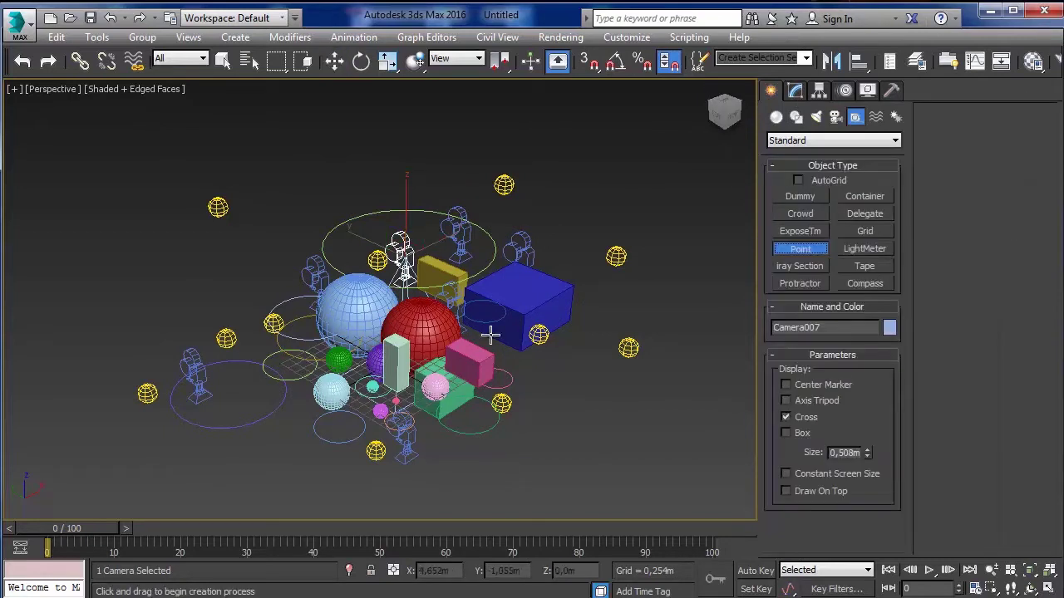
{"action": "left_click", "coordinate": [554, 360]}
{"action": "left_click", "coordinate": [543, 441]}
{"action": "left_click", "coordinate": [587, 419]}
{"action": "left_click", "coordinate": [603, 301]}
{"action": "left_click", "coordinate": [583, 253]}
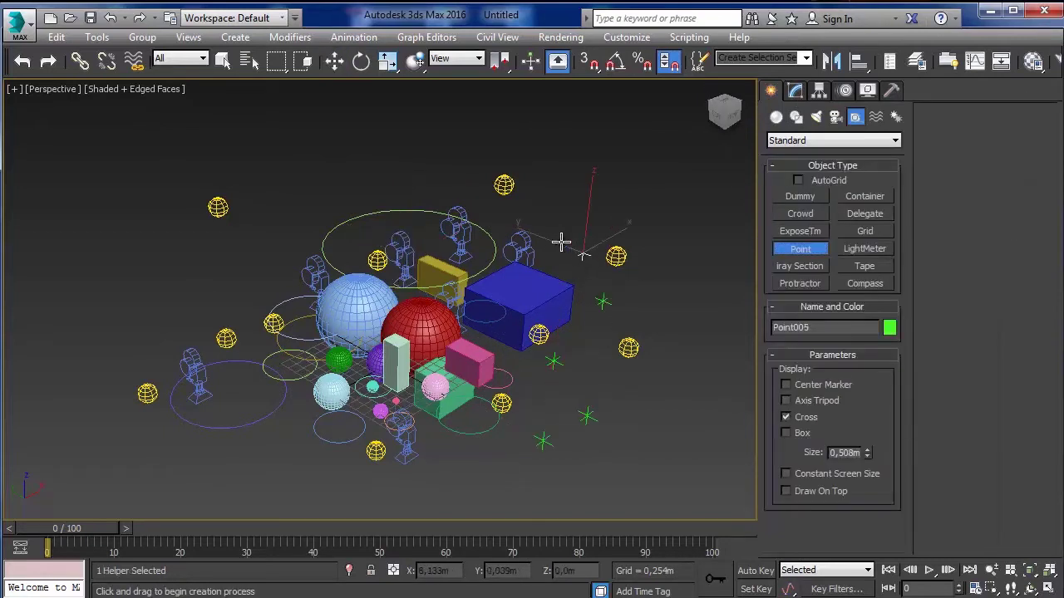
{"action": "left_click", "coordinate": [363, 194]}
{"action": "left_click", "coordinate": [264, 359]}
{"action": "left_click", "coordinate": [252, 472]}
{"action": "left_click", "coordinate": [367, 347]}
{"action": "left_click", "coordinate": [403, 290]}
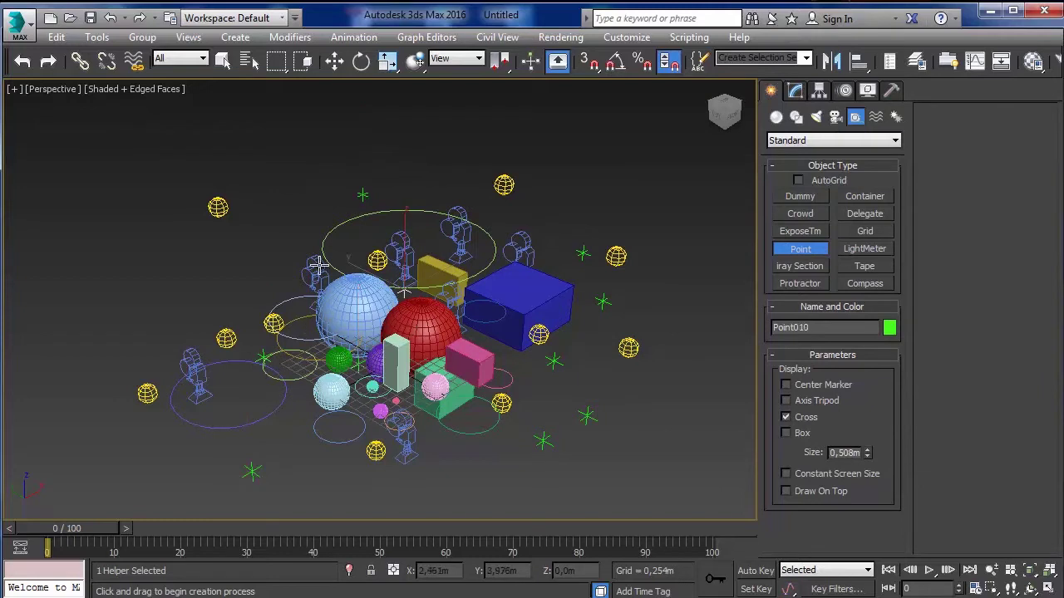
{"action": "left_click", "coordinate": [309, 265]}
{"action": "left_click", "coordinate": [229, 267]}
{"action": "left_click", "coordinate": [135, 384]}
{"action": "key", "text": "w"}
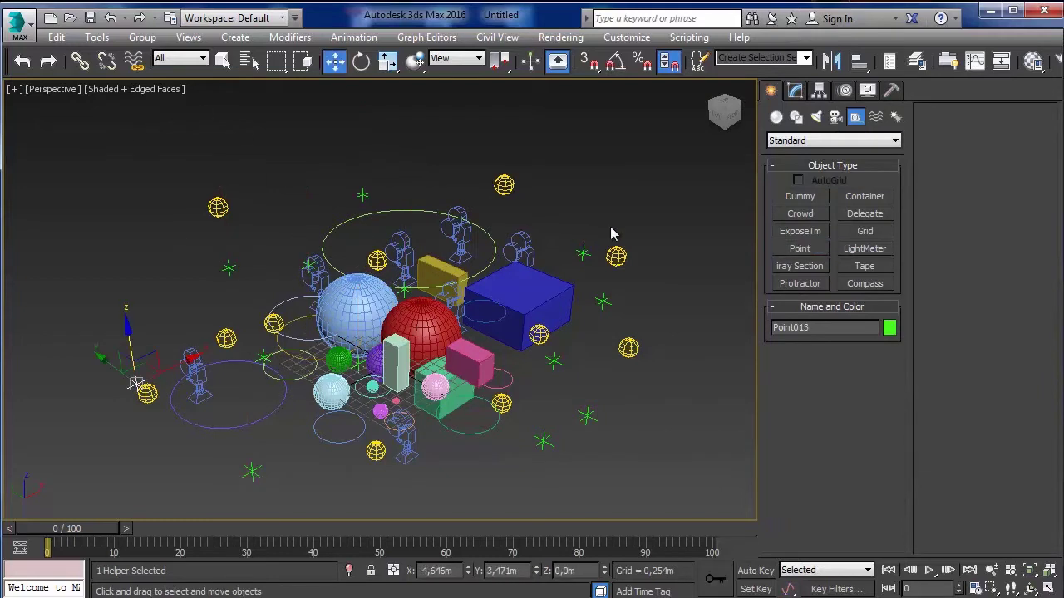
{"action": "scroll", "coordinate": [634, 228], "scroll_direction": "down", "scroll_amount": 3}
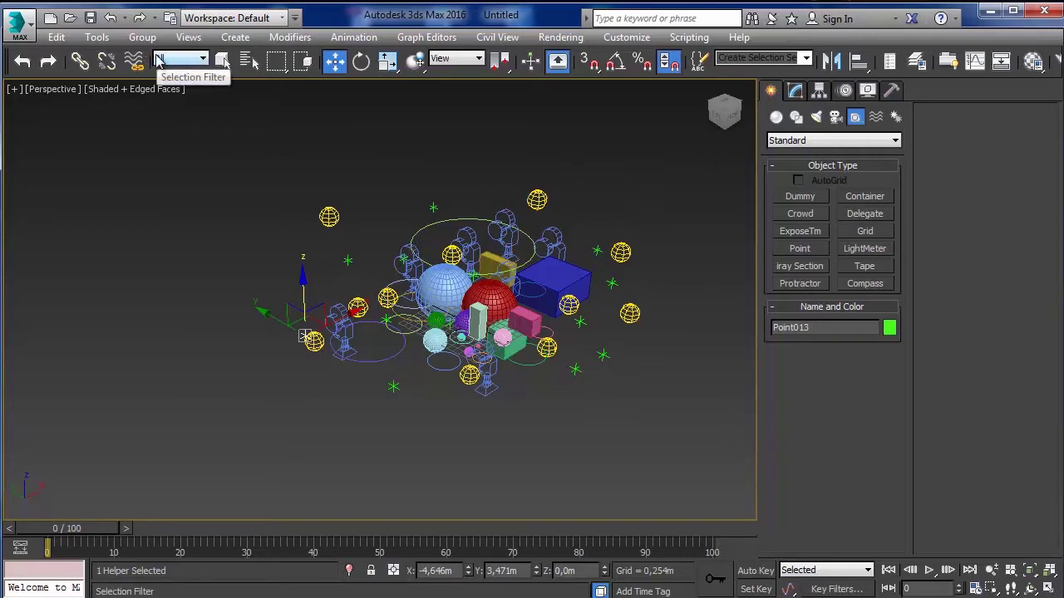
- Pan the view, select all 56 objects with Ctrl+A, and zoom in
{"action": "middle_click_drag", "start_coordinate": [279, 167], "coordinate": [241, 202]}
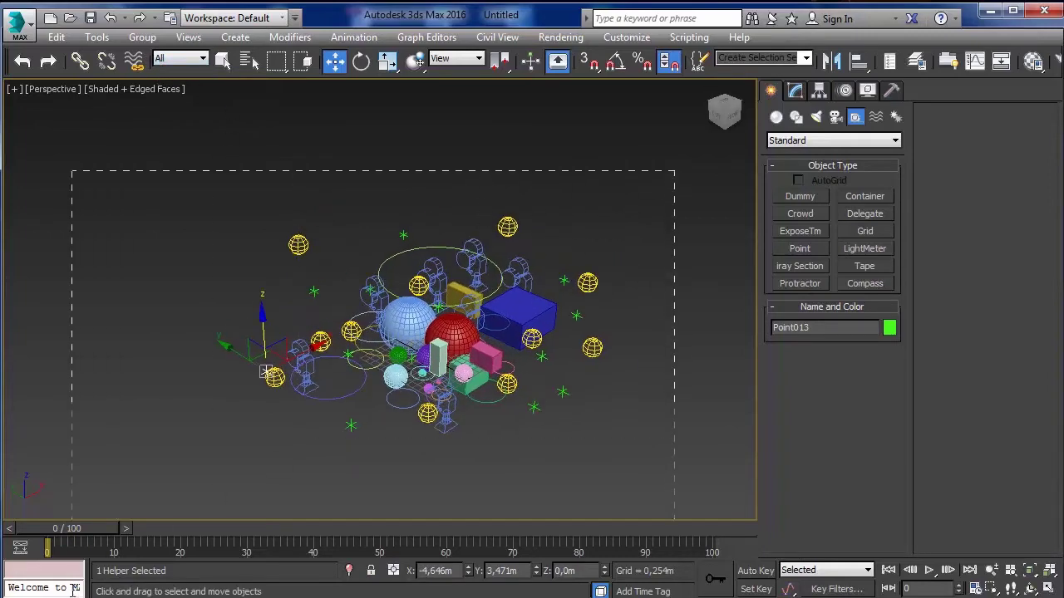
{"action": "key", "text": "ctrl+a"}
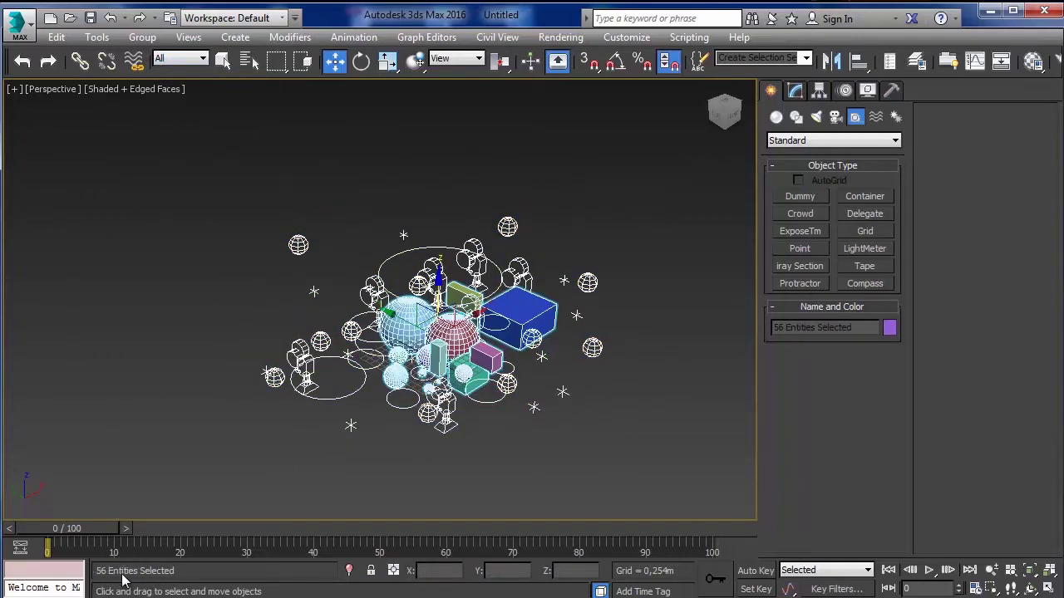
{"action": "scroll", "coordinate": [428, 337], "scroll_direction": "up", "scroll_amount": 1}
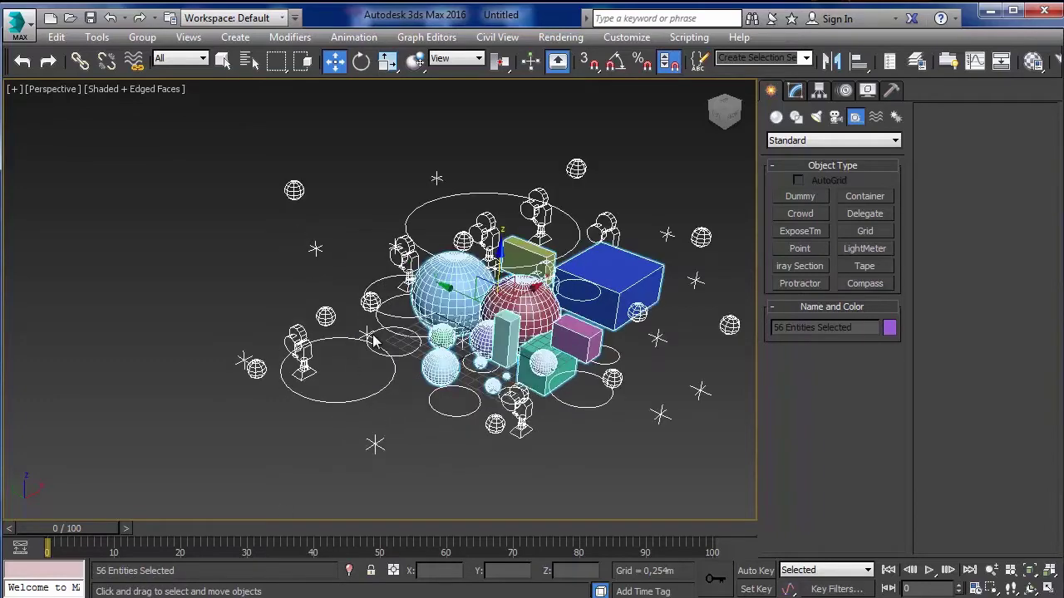
{"action": "scroll", "coordinate": [428, 337], "scroll_direction": "up", "scroll_amount": 1}
{"action": "scroll", "coordinate": [428, 337], "scroll_direction": "up", "scroll_amount": 1}
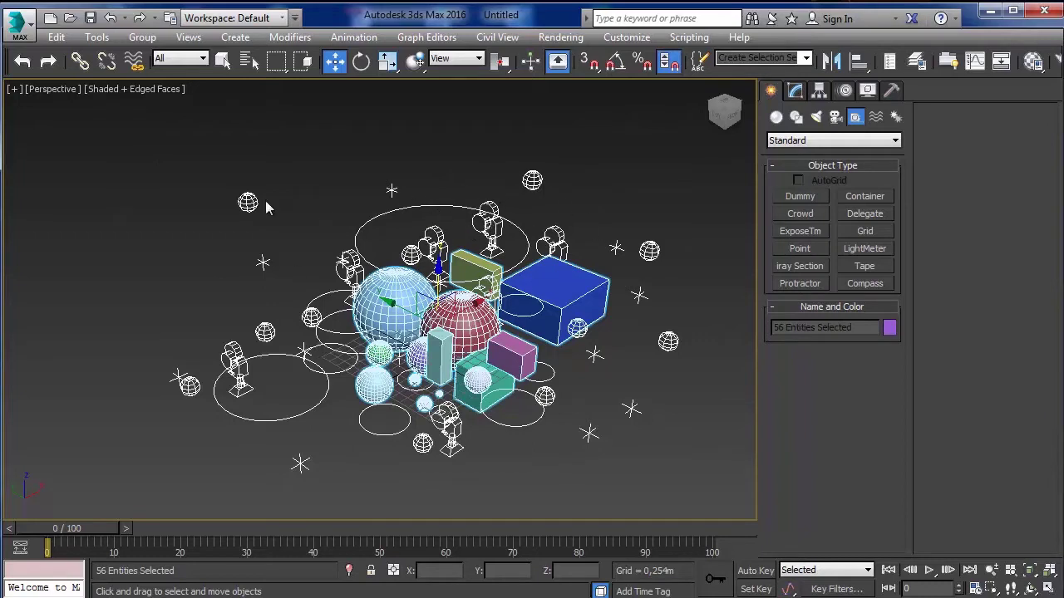
- Set the Selection Filter to Geometry and window-select the 14 geometry objects
{"action": "left_click", "coordinate": [187, 58]}
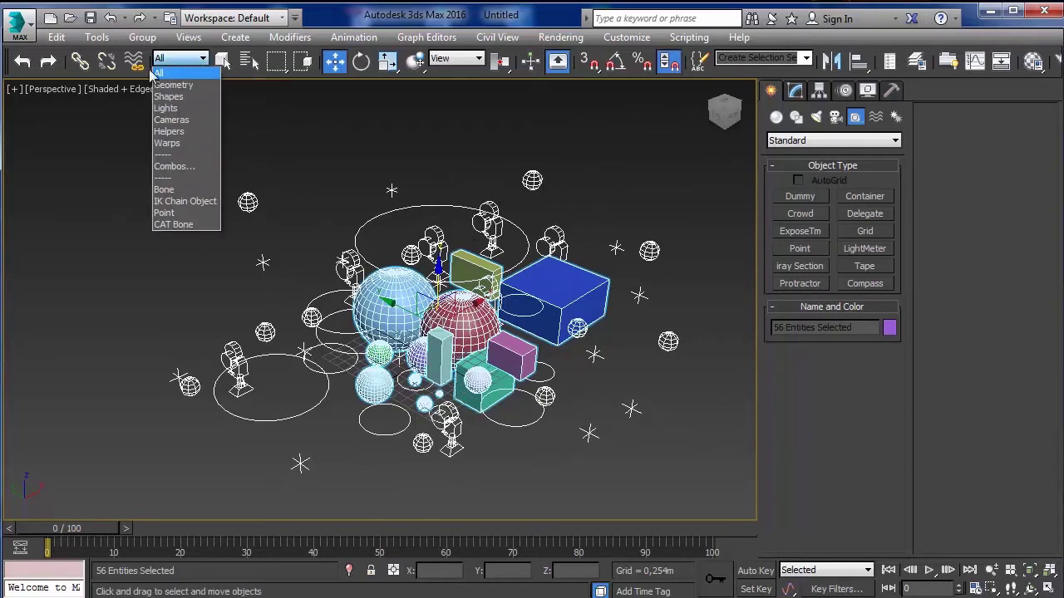
{"action": "left_click", "coordinate": [173, 85]}
{"action": "left_click", "coordinate": [367, 135]}
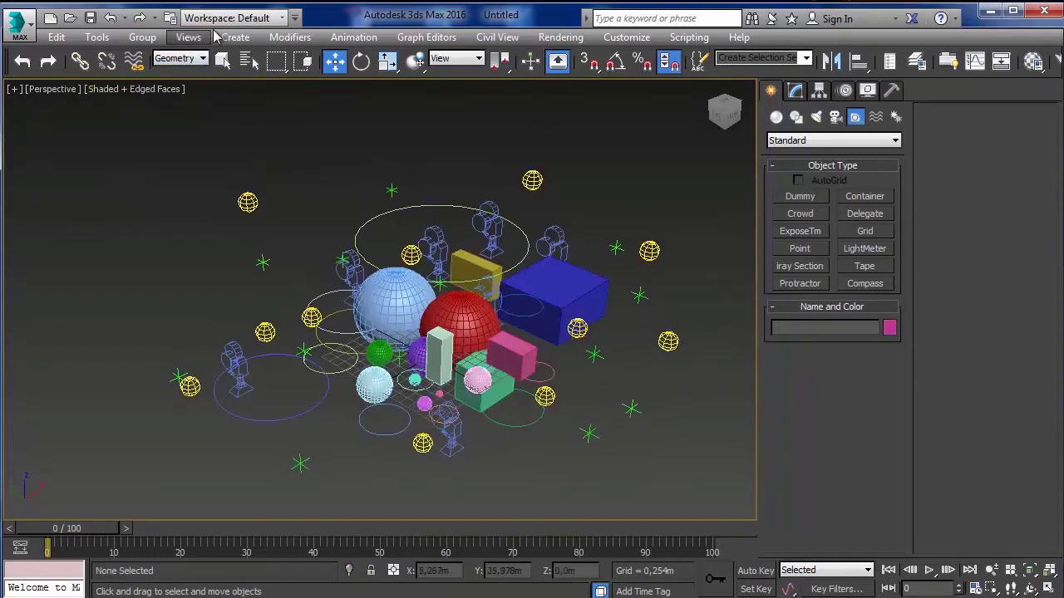
{"action": "mouse_move", "coordinate": [261, 178]}
{"action": "middle_mouse_down"}
{"action": "mouse_move", "coordinate": [247, 177]}
{"action": "mouse_move", "coordinate": [276, 183]}
{"action": "middle_mouse_up"}
{"action": "scroll", "coordinate": [248, 177], "scroll_direction": "down", "scroll_amount": 3}
{"action": "mouse_move", "coordinate": [629, 150]}
{"action": "left_mouse_down"}
{"action": "mouse_move", "coordinate": [397, 326]}
{"action": "mouse_move", "coordinate": [106, 498]}
{"action": "left_mouse_up"}
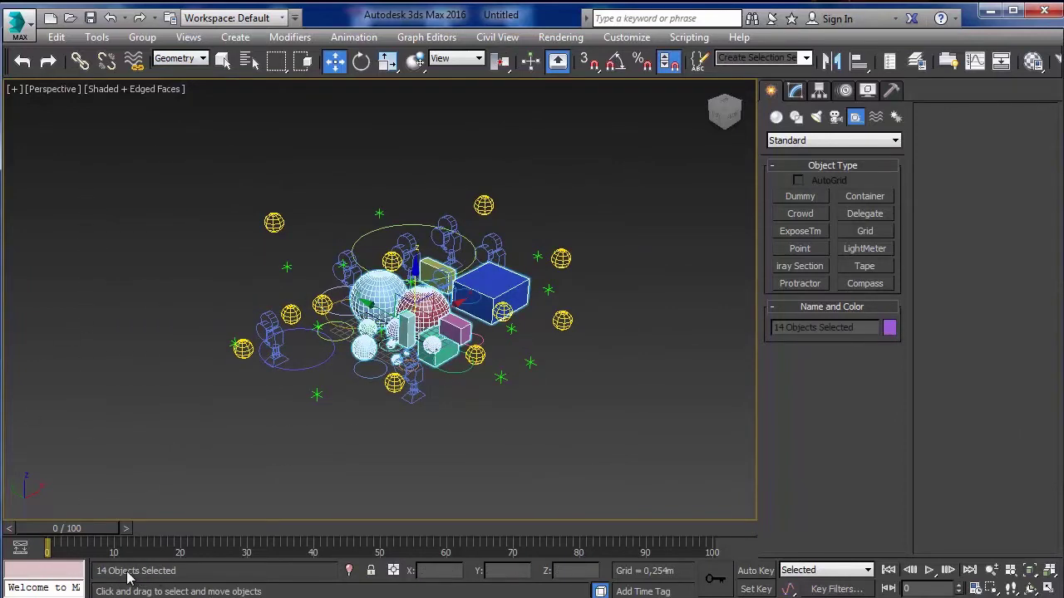
{"action": "middle_click_drag", "start_coordinate": [390, 393], "coordinate": [393, 396]}
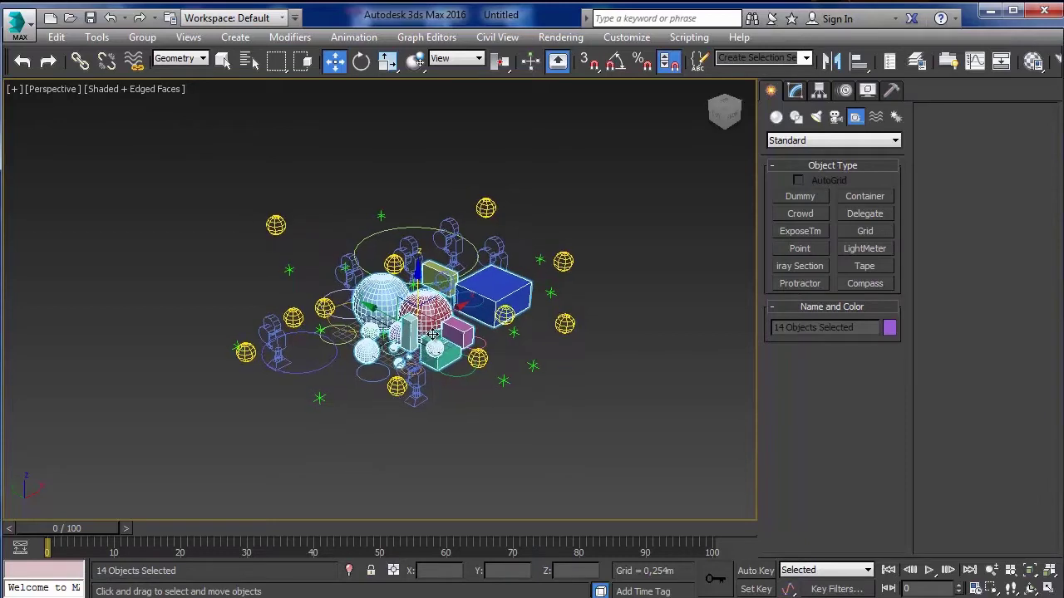
{"action": "left_click", "coordinate": [328, 147]}
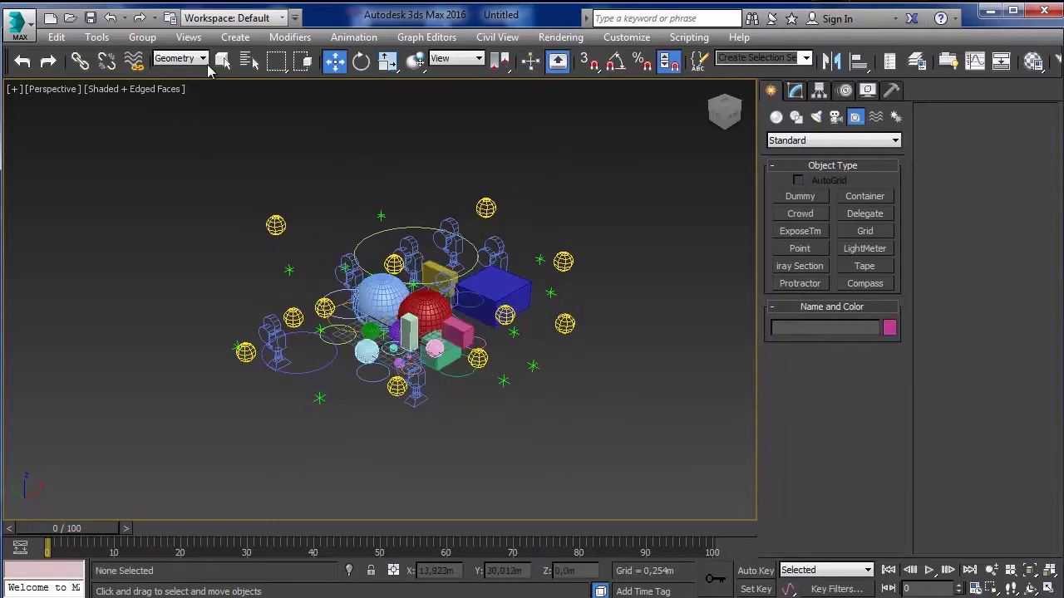
- Switch the filter to Shapes and window-select the 11 circles
{"action": "left_click", "coordinate": [199, 59]}
{"action": "left_click", "coordinate": [186, 98]}
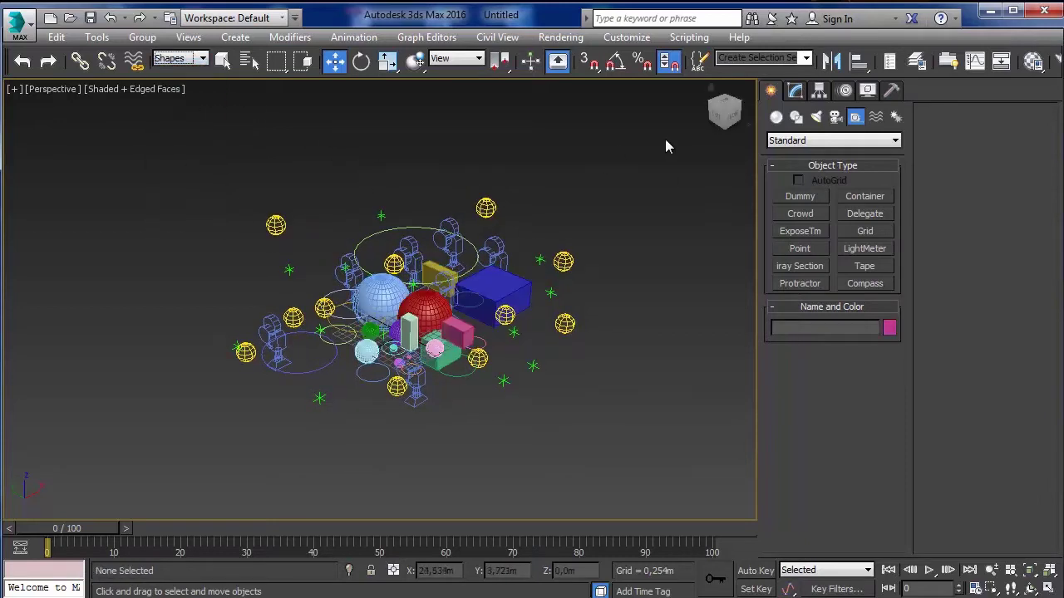
{"action": "left_click_drag", "start_coordinate": [665, 139], "coordinate": [195, 481]}
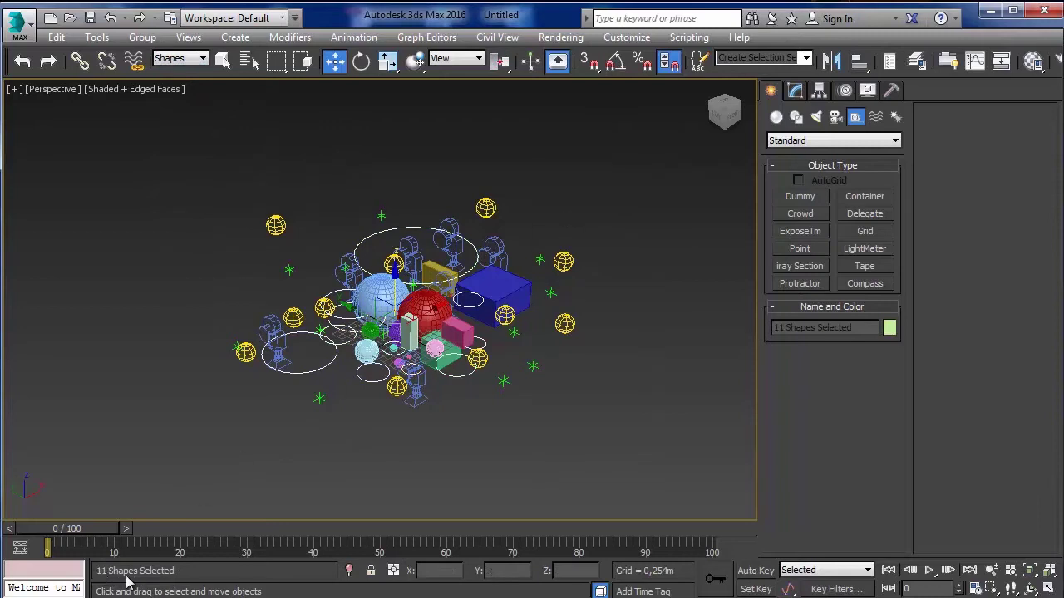
- Switch the filter to Lights and window-select the 11 photometric lights
{"action": "left_click", "coordinate": [177, 58]}
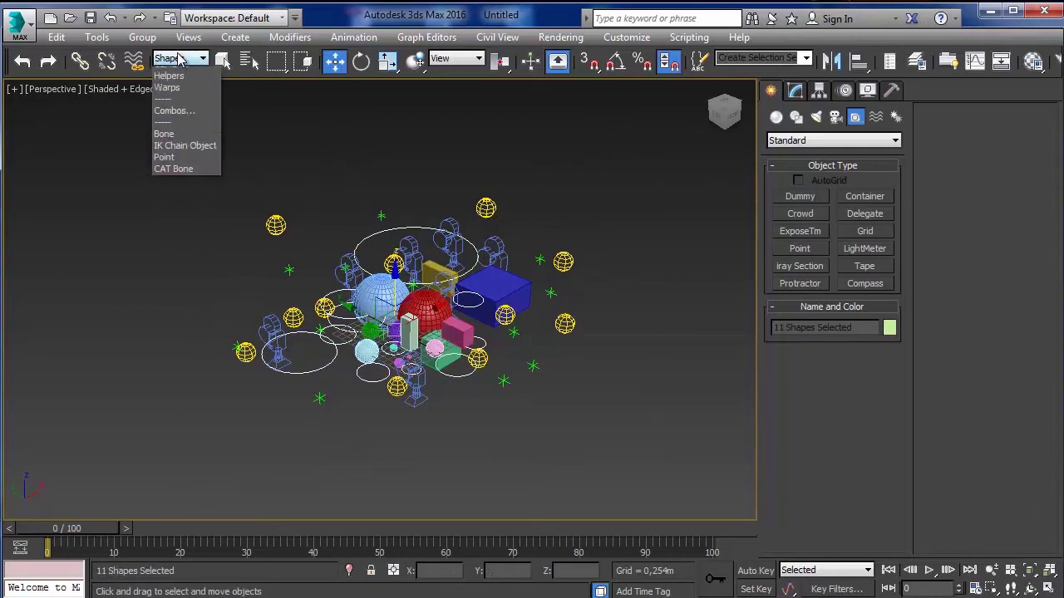
{"action": "left_click", "coordinate": [170, 107]}
{"action": "left_click_drag", "start_coordinate": [638, 131], "coordinate": [121, 532]}
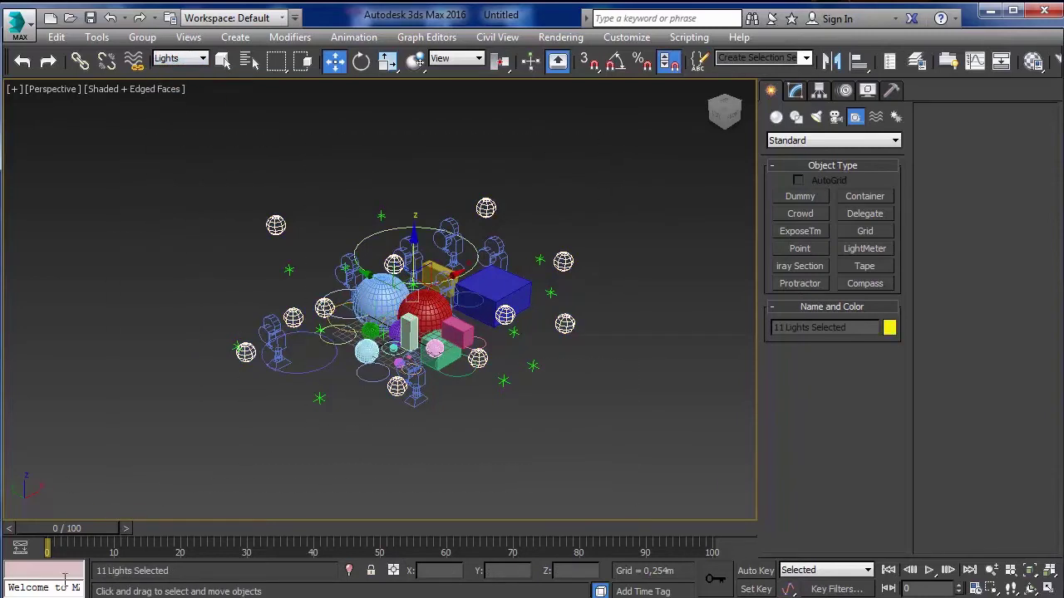
- Set the Selection Filter to Cameras and window-select the 7 cameras
{"action": "left_click", "coordinate": [177, 58]}
{"action": "left_click", "coordinate": [170, 119]}
{"action": "left_click_drag", "start_coordinate": [629, 152], "coordinate": [151, 501]}
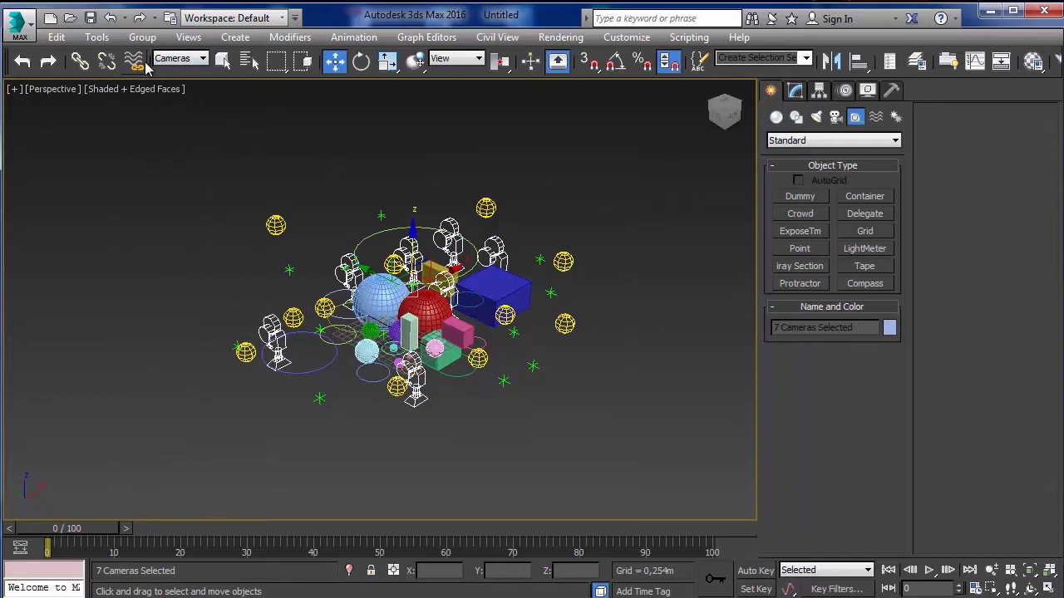
- Switch the filter to Helpers and window-select the 13 point helpers
{"action": "left_click", "coordinate": [178, 58]}
{"action": "left_click", "coordinate": [170, 131]}
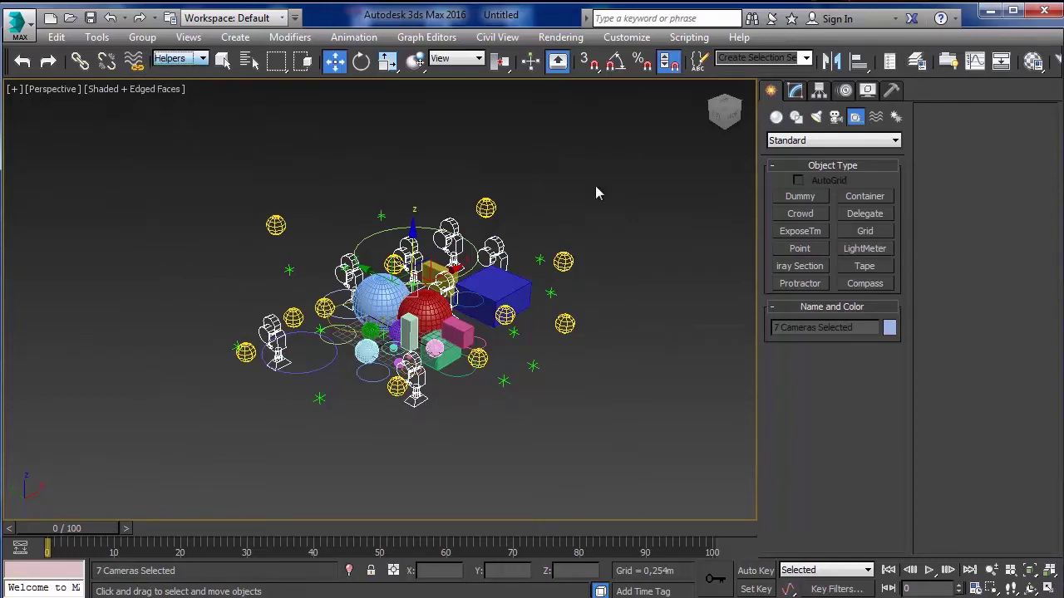
{"action": "left_click_drag", "start_coordinate": [233, 441], "coordinate": [163, 479]}
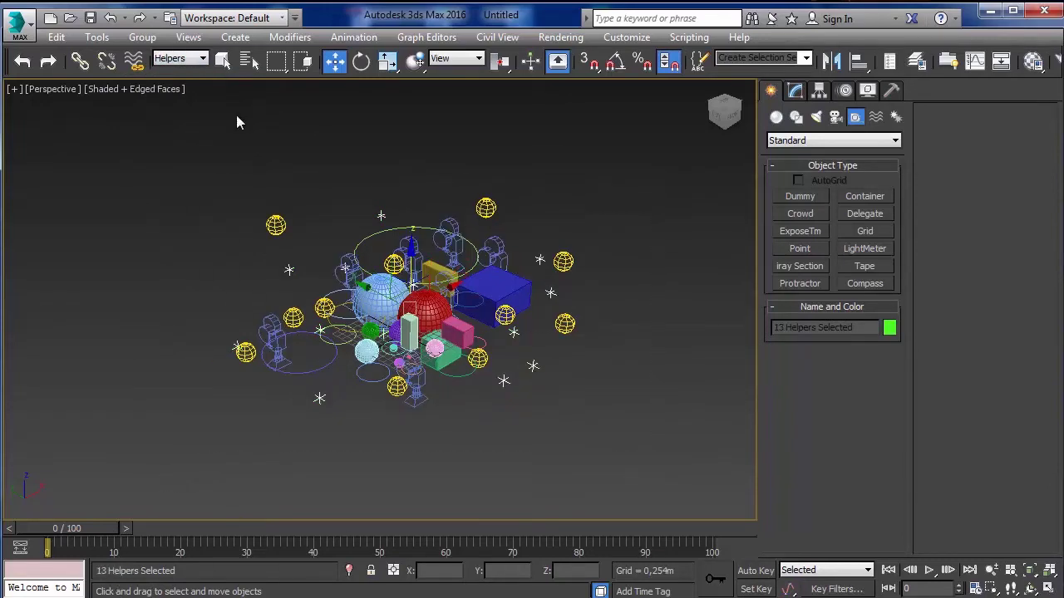
- Return the Selection Filter to All and clear the selection
{"action": "left_click", "coordinate": [166, 58]}
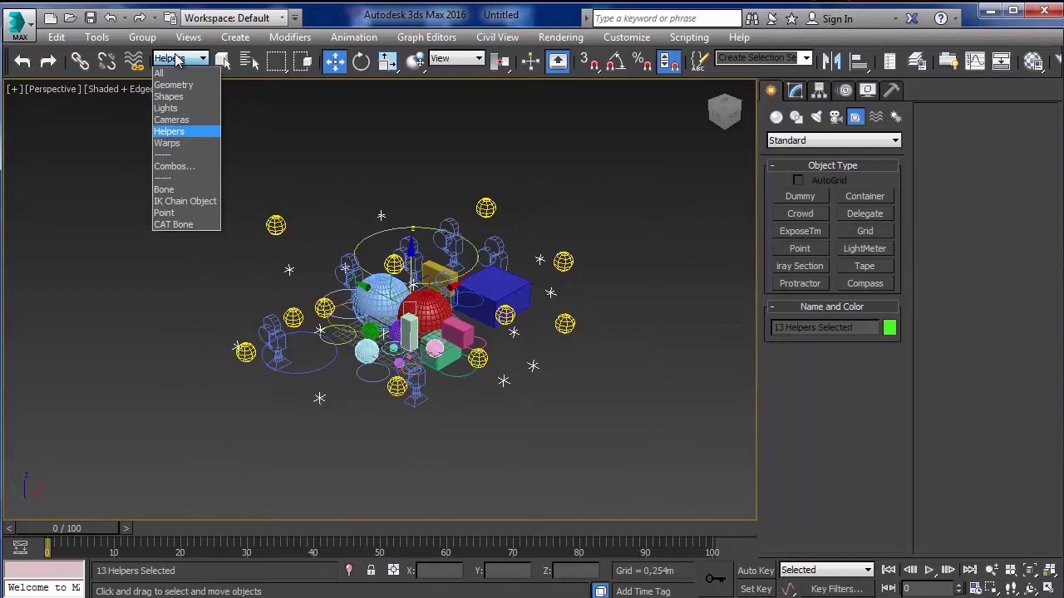
{"action": "left_click", "coordinate": [169, 131]}
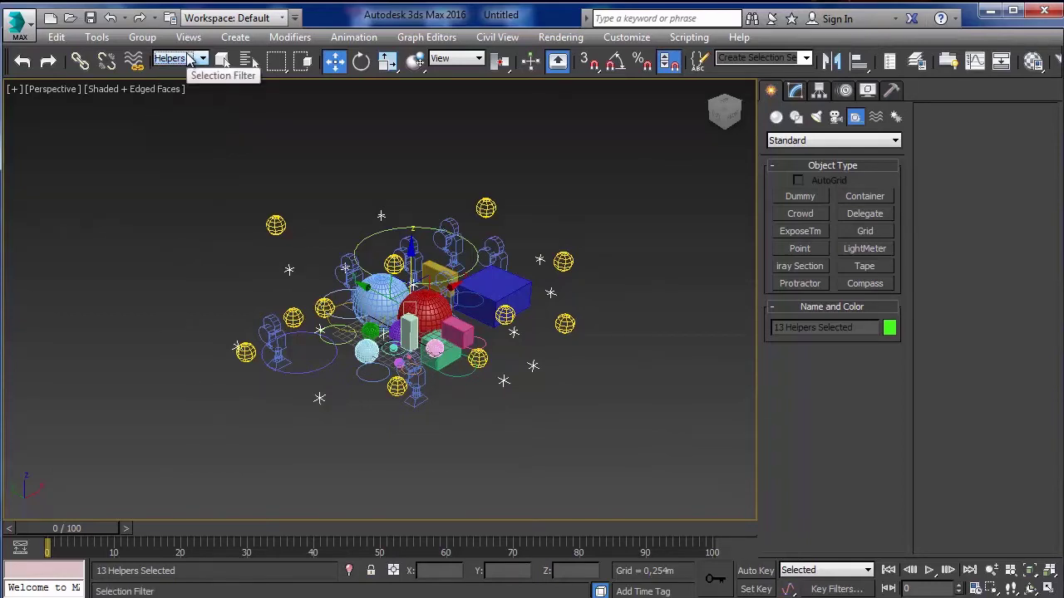
{"action": "left_click", "coordinate": [179, 59]}
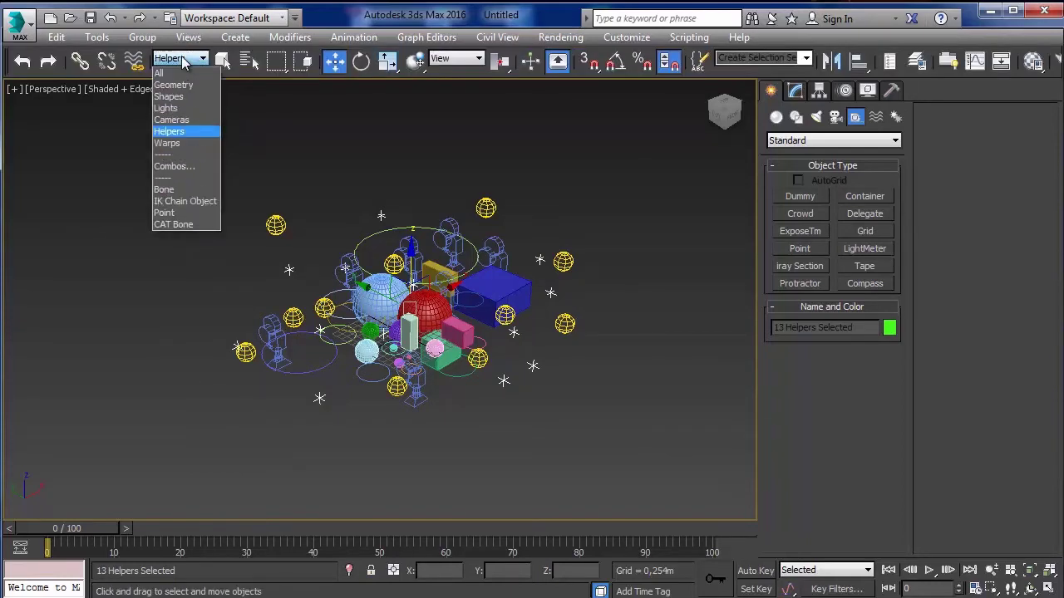
{"action": "left_click", "coordinate": [159, 73]}
{"action": "left_click", "coordinate": [305, 157]}
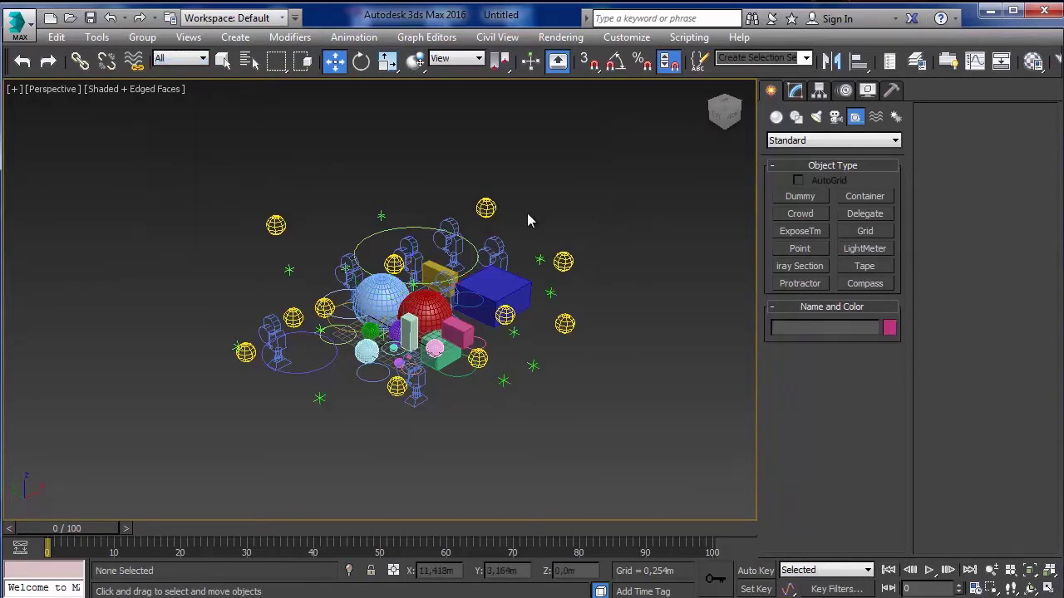
- Slide the red sphere along X to about 2,84m beside the blue box
{"action": "scroll", "coordinate": [553, 280], "scroll_direction": "up", "scroll_amount": 1}
{"action": "scroll", "coordinate": [532, 280], "scroll_direction": "up", "scroll_amount": 2}
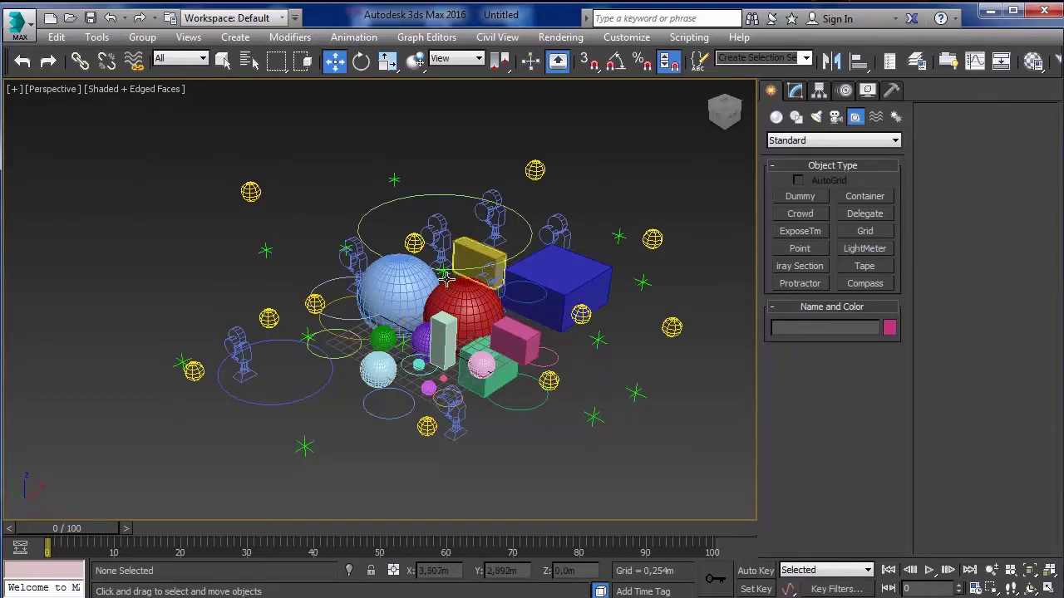
{"action": "scroll", "coordinate": [561, 265], "scroll_direction": "down", "scroll_amount": 1}
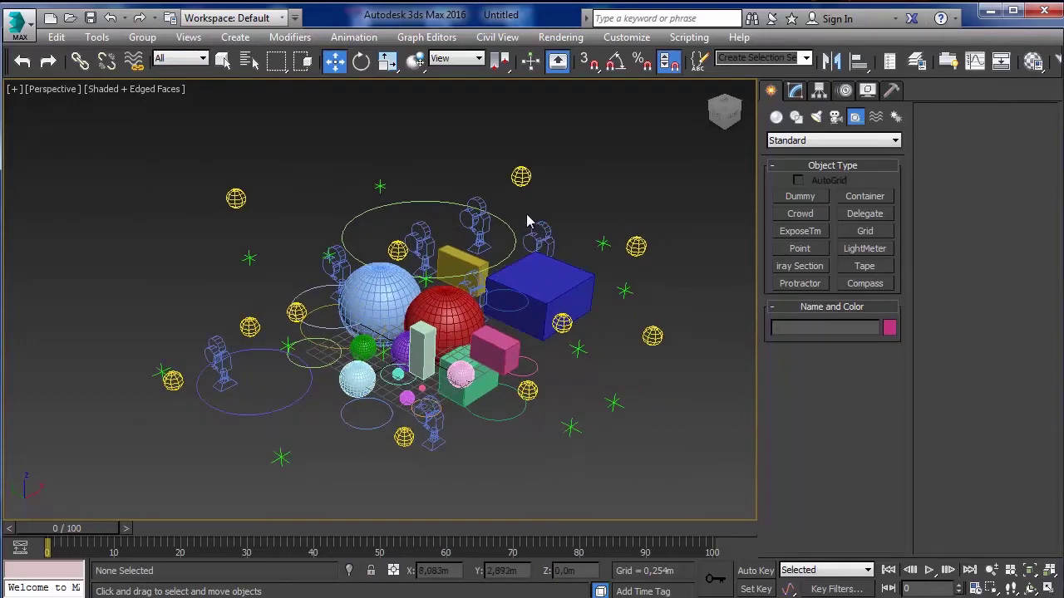
{"action": "scroll", "coordinate": [527, 220], "scroll_direction": "up", "scroll_amount": 1}
{"action": "scroll", "coordinate": [498, 249], "scroll_direction": "up", "scroll_amount": 2}
{"action": "scroll", "coordinate": [539, 271], "scroll_direction": "up", "scroll_amount": 2}
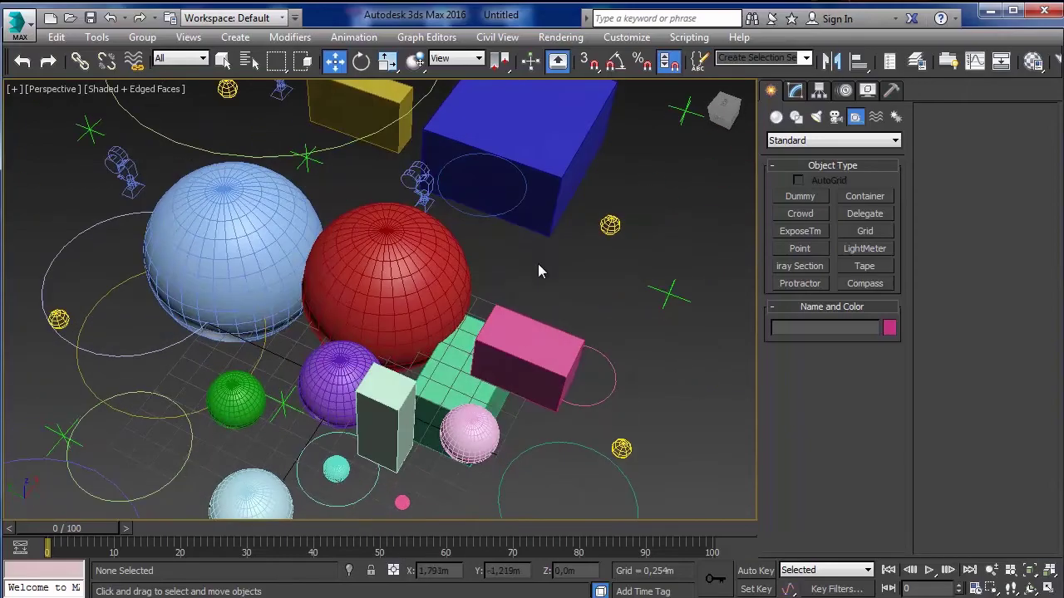
{"action": "scroll", "coordinate": [549, 291], "scroll_direction": "down", "scroll_amount": 2}
{"action": "scroll", "coordinate": [515, 316], "scroll_direction": "down", "scroll_amount": 2}
{"action": "left_click", "coordinate": [433, 343]}
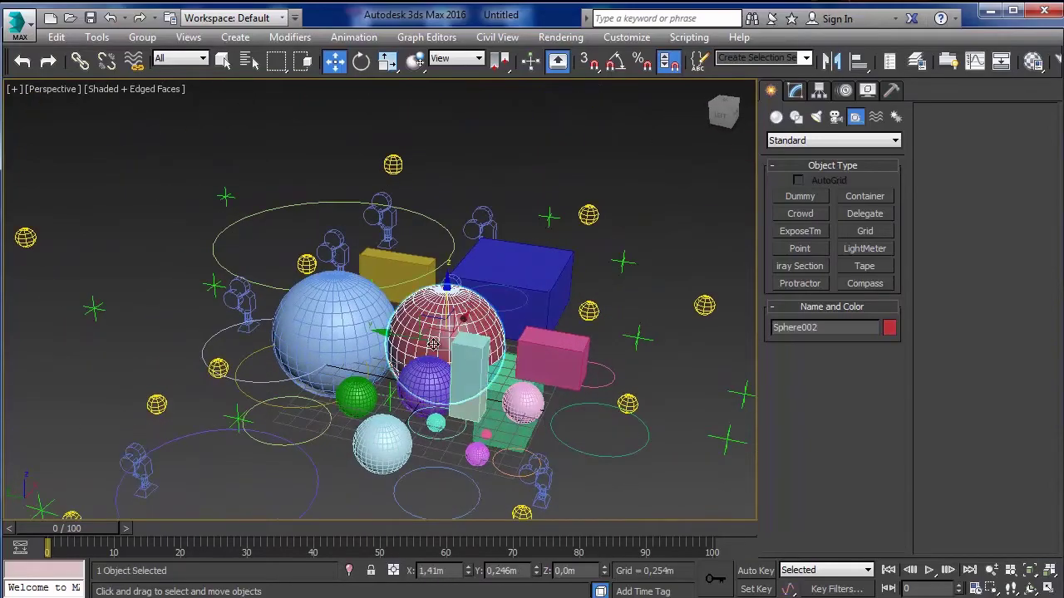
{"action": "mouse_move", "coordinate": [433, 343]}
{"action": "middle_mouse_down", "text": "alt"}
{"action": "mouse_move", "coordinate": [635, 313]}
{"action": "mouse_move", "coordinate": [566, 348]}
{"action": "mouse_move", "coordinate": [482, 349]}
{"action": "middle_mouse_up", "text": "alt"}
{"action": "left_click_drag", "start_coordinate": [482, 349], "coordinate": [536, 403]}
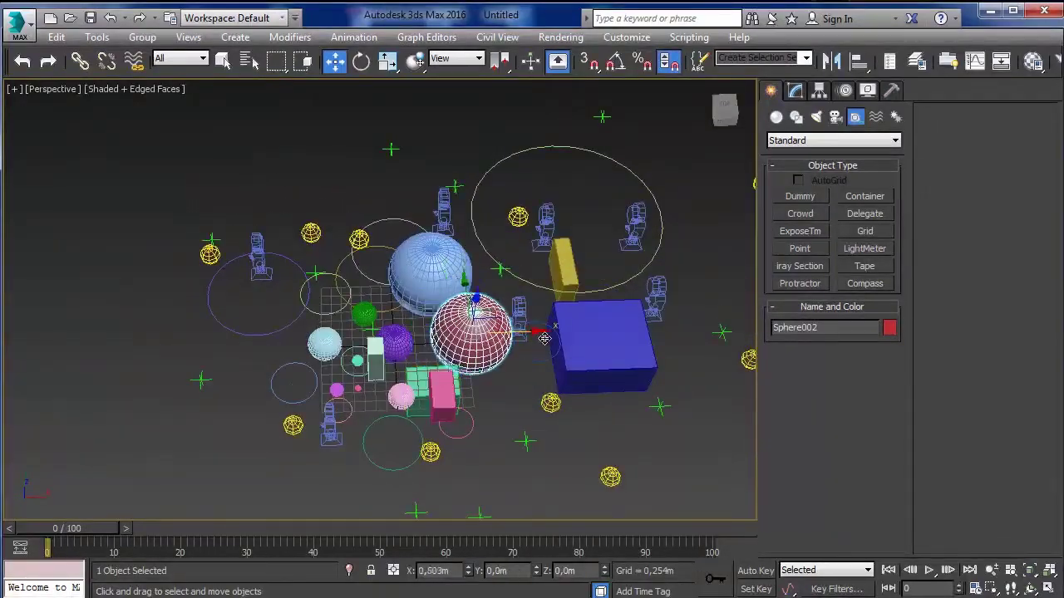
{"action": "left_click", "coordinate": [537, 403]}
- Orbit to a new angle and reselect the red sphere
{"action": "middle_click_drag", "start_coordinate": [511, 340], "coordinate": [527, 381], "text": "alt"}
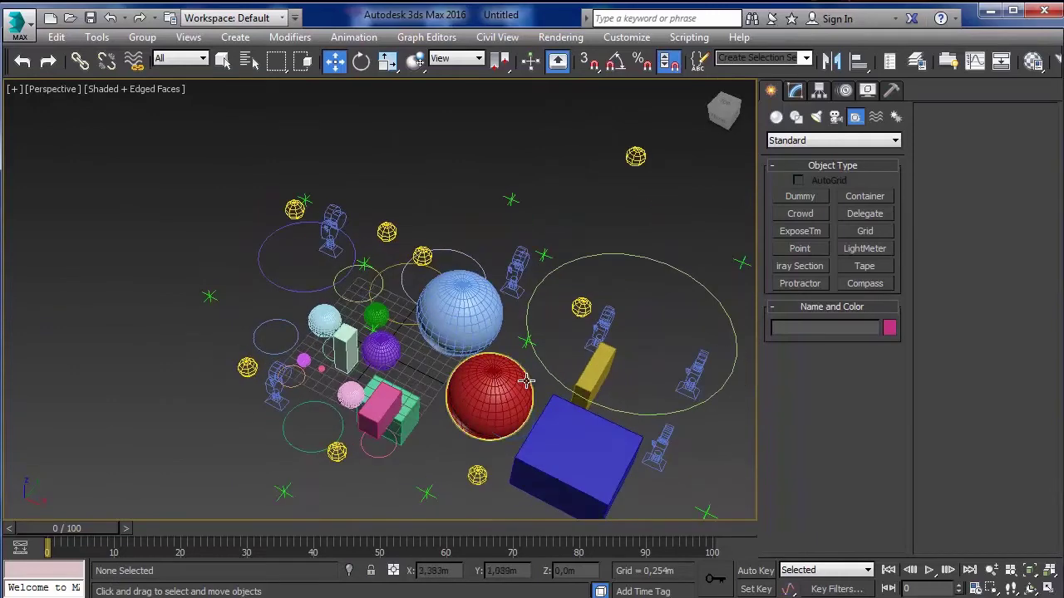
{"action": "left_click", "coordinate": [527, 381]}
{"action": "left_click", "coordinate": [192, 58]}
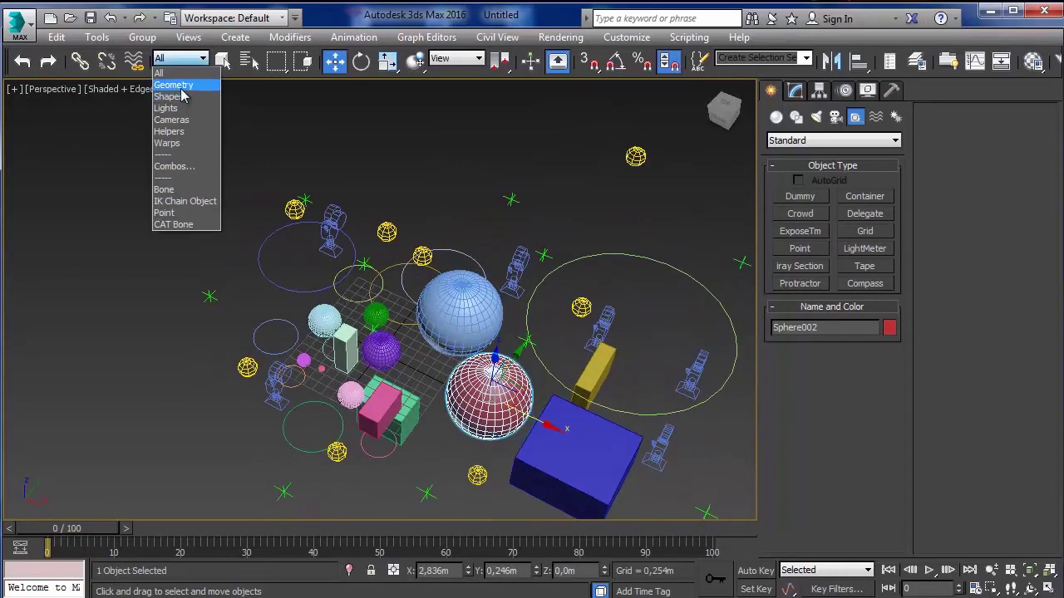
- With the Selection Filter on Cameras, select Camera005, then deselect it and adjust the view
{"action": "left_click", "coordinate": [179, 132]}
{"action": "left_click", "coordinate": [530, 383]}
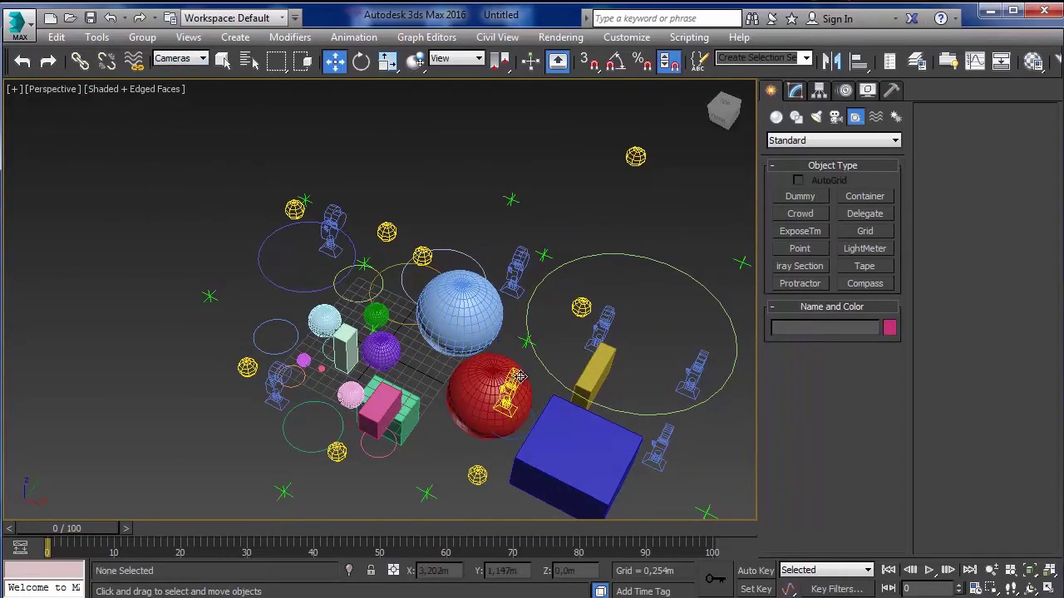
{"action": "left_click", "coordinate": [522, 377]}
{"action": "mouse_move", "coordinate": [526, 327]}
{"action": "middle_mouse_down", "text": "alt"}
{"action": "mouse_move", "coordinate": [533, 252]}
{"action": "mouse_move", "coordinate": [503, 142]}
{"action": "mouse_move", "coordinate": [556, 326]}
{"action": "middle_mouse_up", "text": "alt"}
{"action": "left_click", "coordinate": [548, 283]}
{"action": "middle_click_drag", "start_coordinate": [418, 282], "coordinate": [411, 306]}
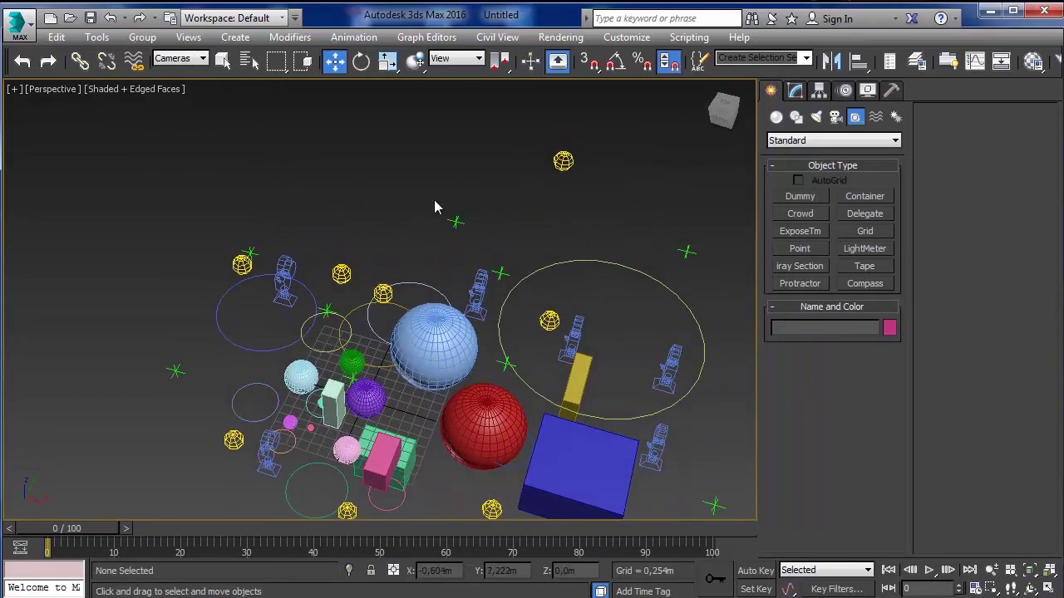
{"action": "middle_click_drag", "start_coordinate": [427, 194], "coordinate": [416, 214]}
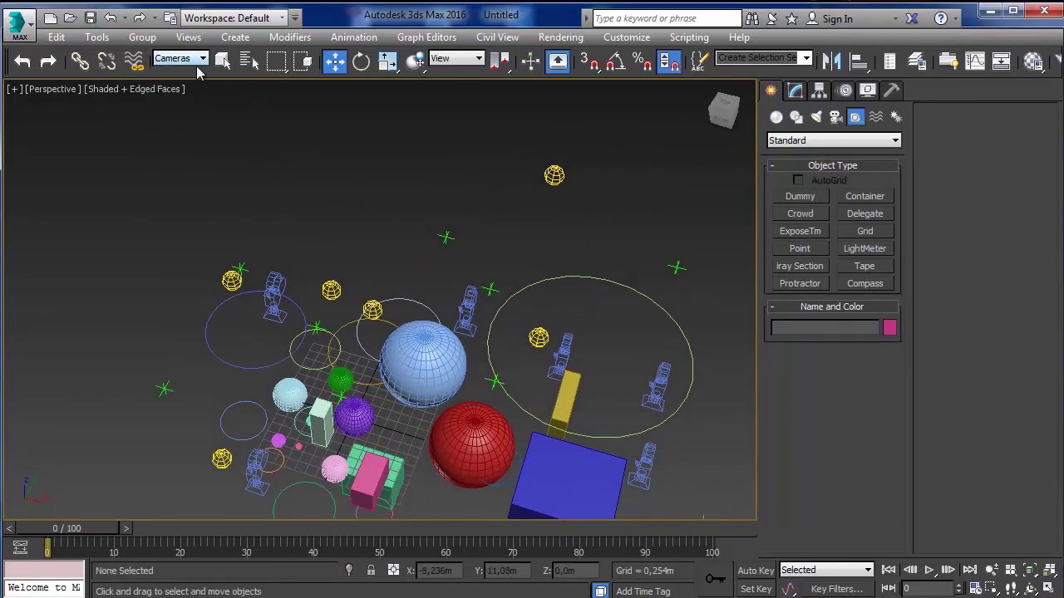
- Set the Selection Filter back to All with nothing selected
{"action": "left_click", "coordinate": [187, 65]}
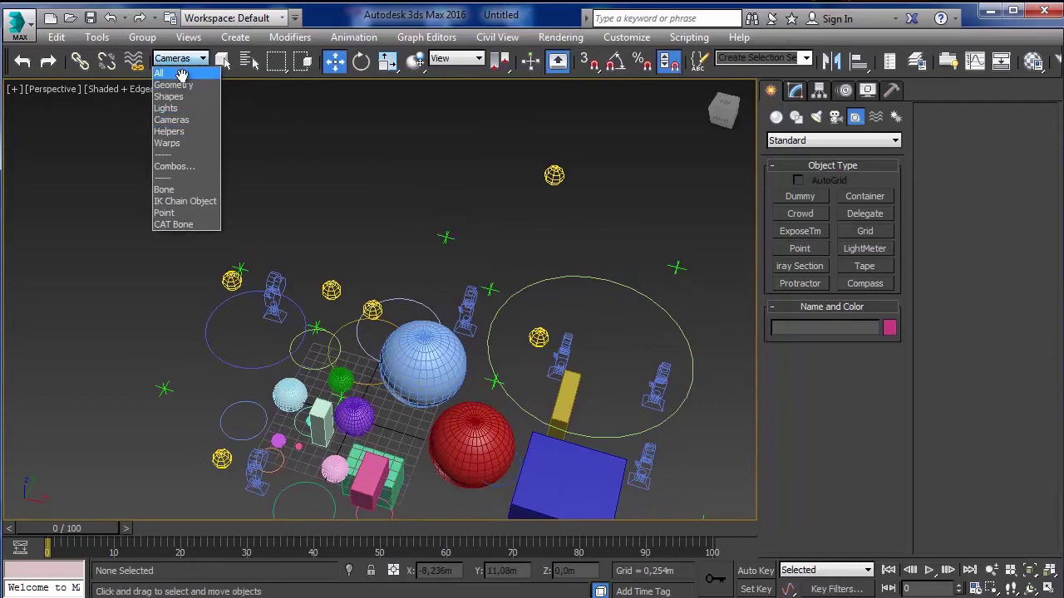
{"action": "left_click", "coordinate": [177, 73]}
{"action": "middle_click_drag", "start_coordinate": [337, 207], "coordinate": [337, 204]}
{"action": "scroll", "coordinate": [337, 204], "scroll_direction": "down", "scroll_amount": 3}
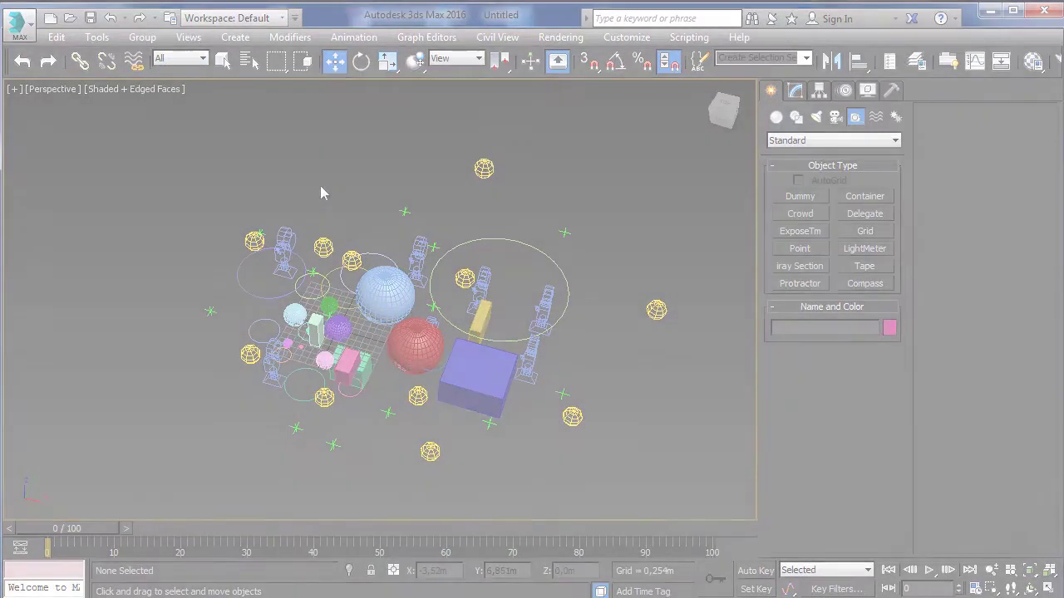